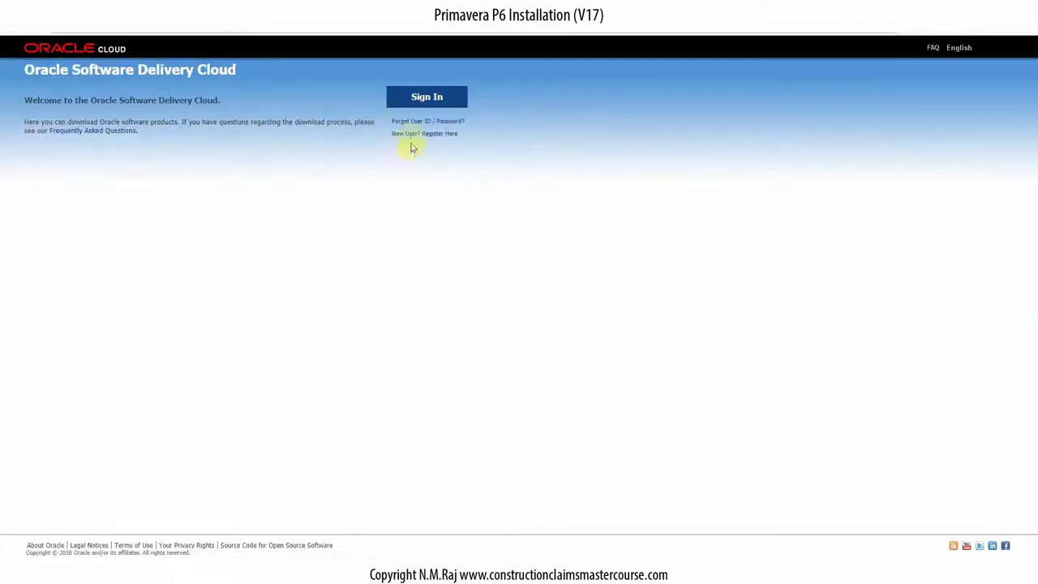
Step: View the new-account registration form, accept the cookie notice, then return to sign-in
left_click(408, 133)
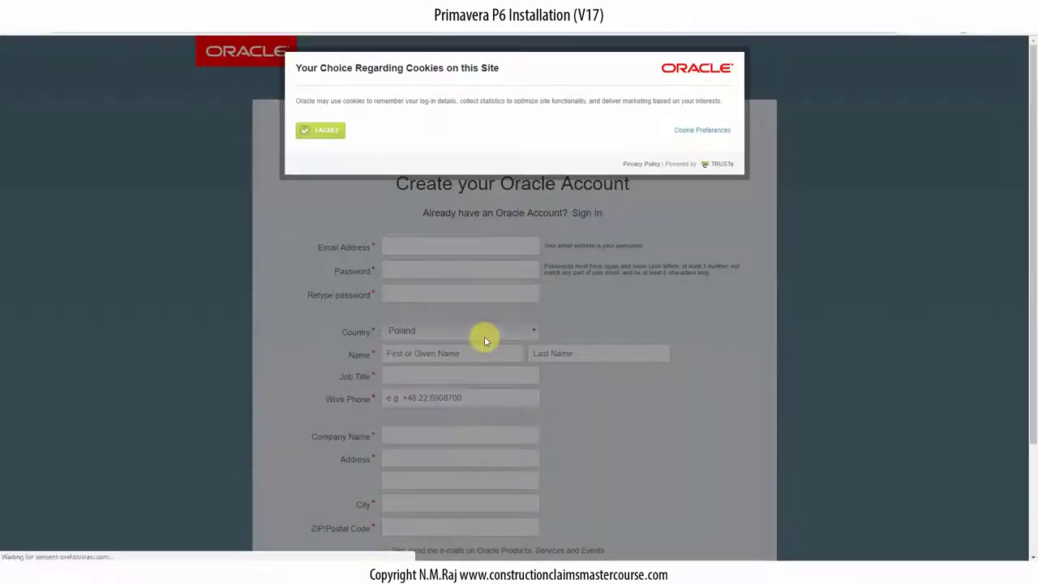
left_click(320, 132)
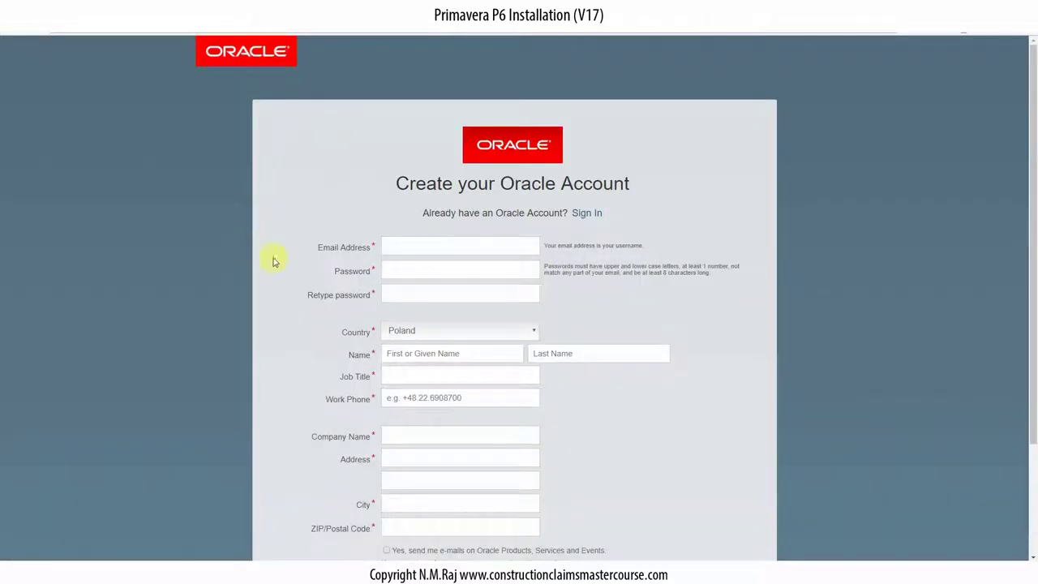
scroll(276, 261, "down", 2)
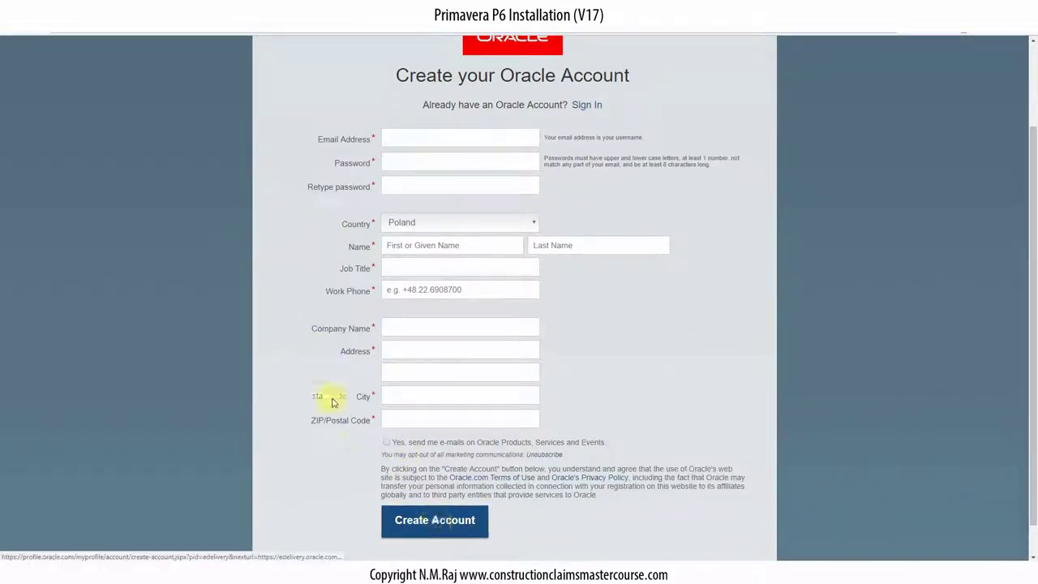
scroll(322, 385, "up", 2)
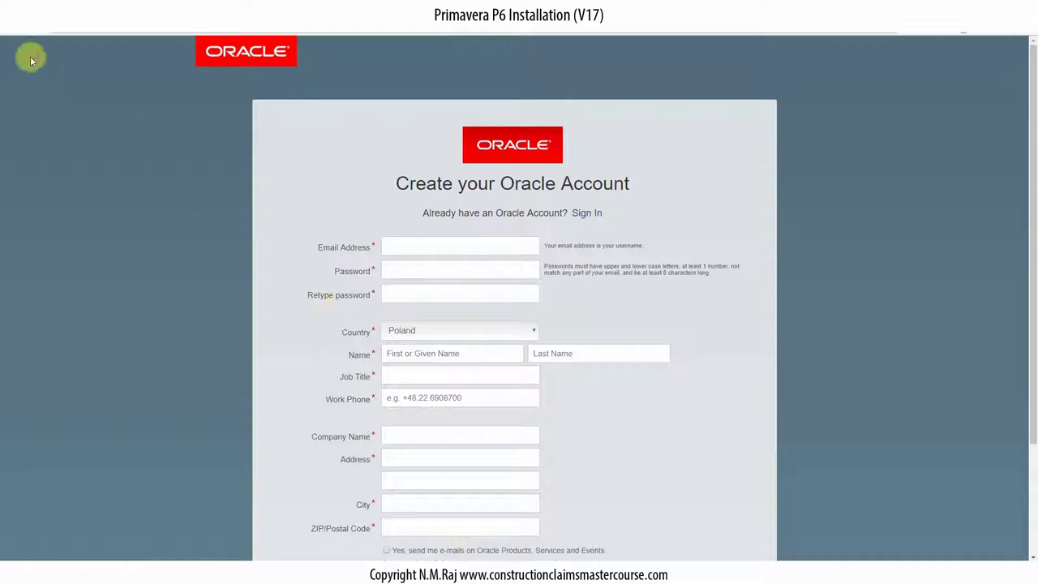
left_click(12, 34)
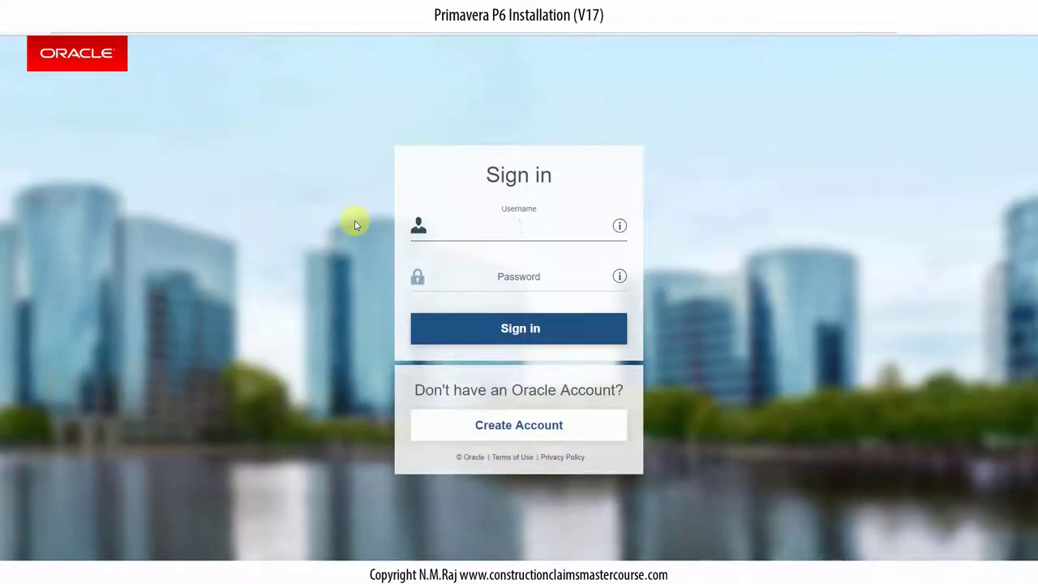
Step: Sign in to the Oracle account with the account username and password
type("nmraj")
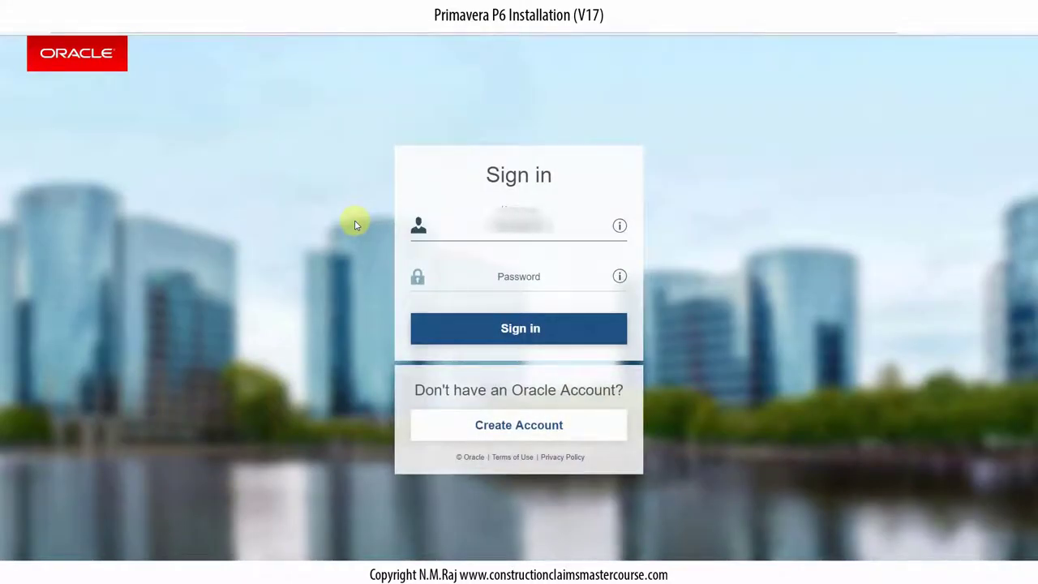
key("Tab")
type("••")
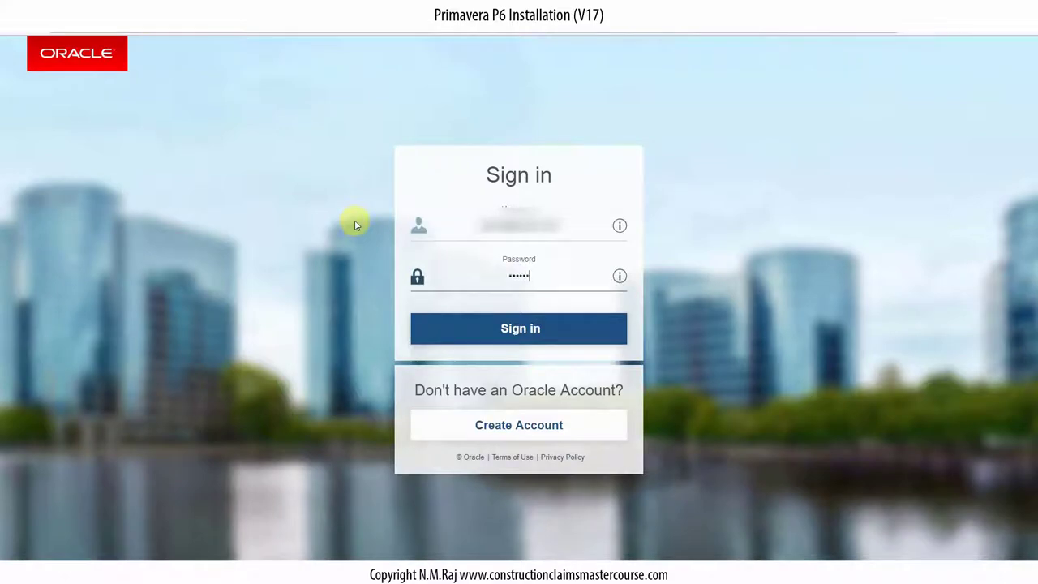
type("••••")
left_click(542, 331)
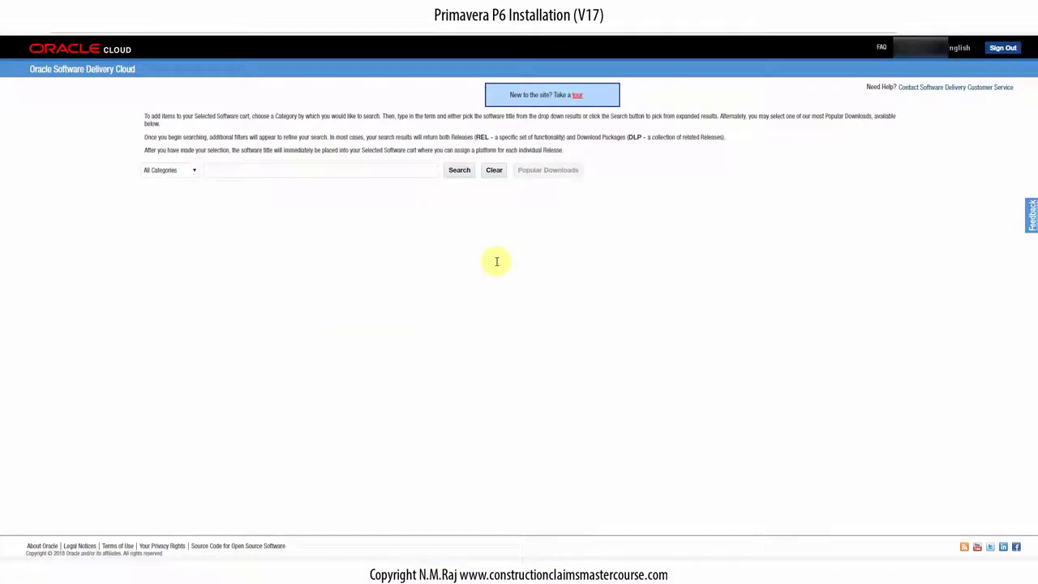
Step: Search 'primavera p6' and add the P6 Professional DLP 17.12.0.0.0 package to the cart
left_click(548, 169)
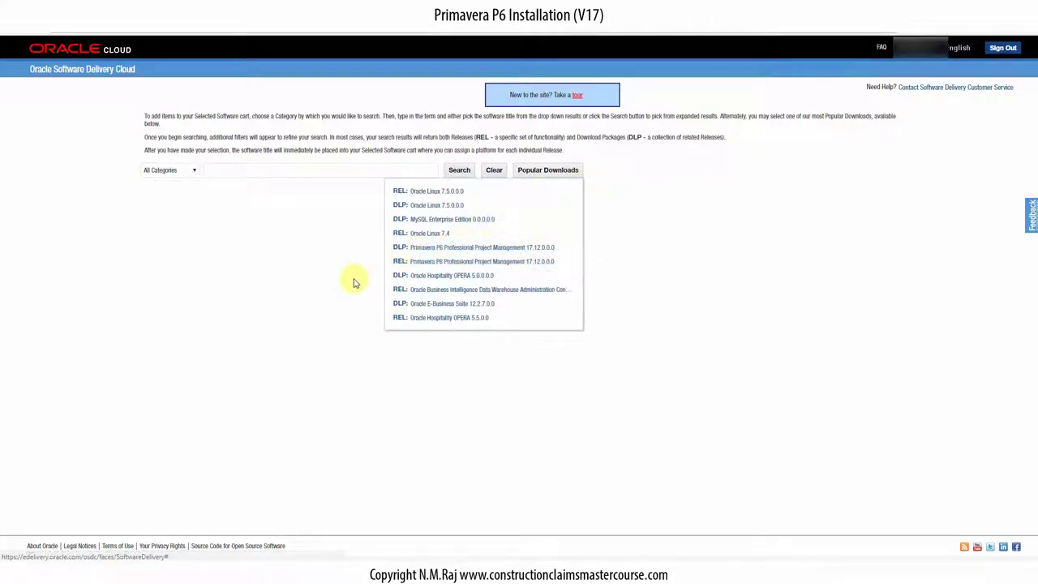
left_click(212, 171)
type("ra ")
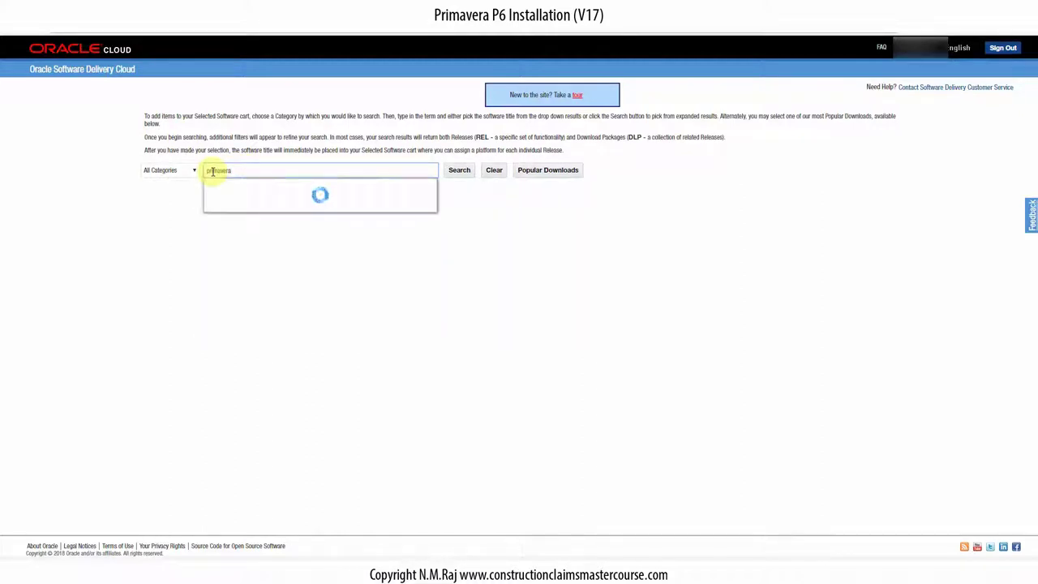
type("p")
type("6")
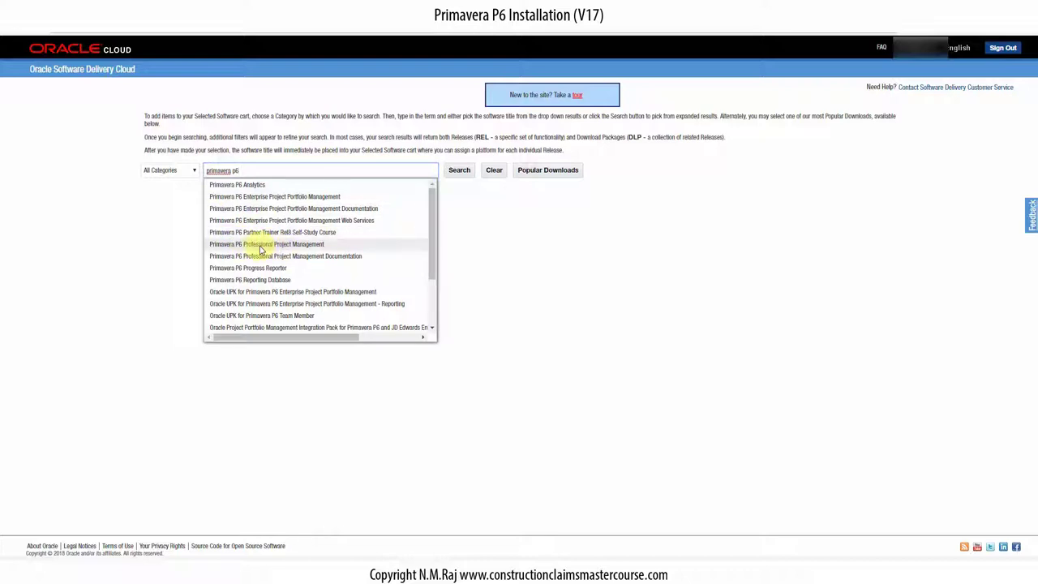
left_click(261, 246)
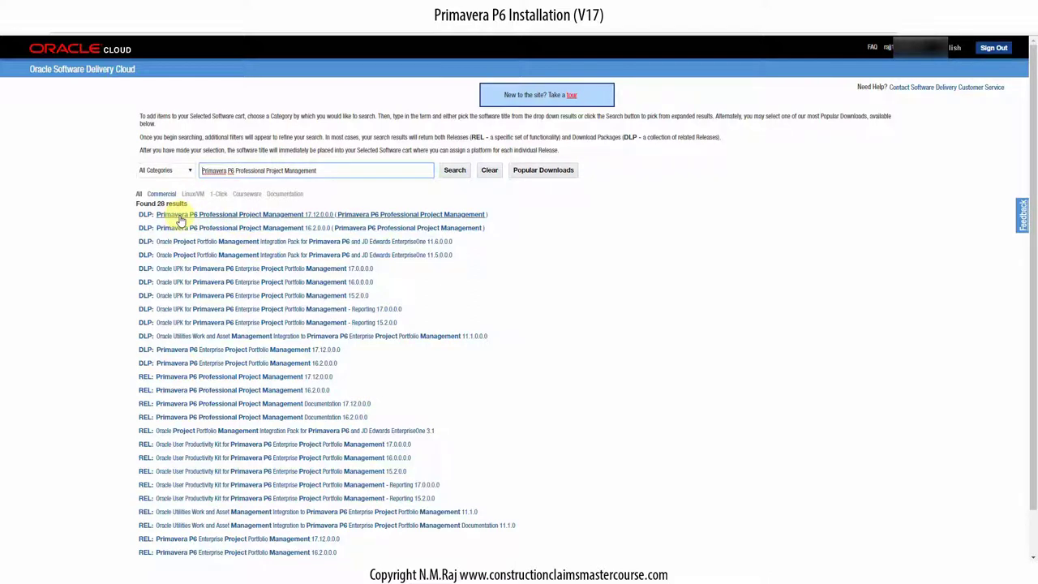
left_click(178, 216)
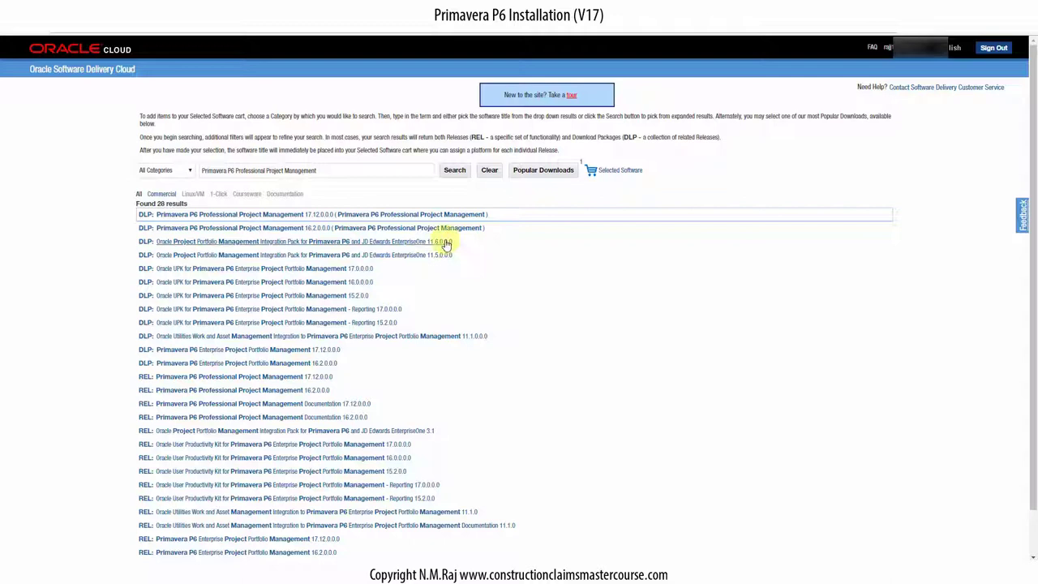
Step: Choose Microsoft Windows x64 for the P6 17.12 release and accept the licence terms
left_click(594, 171)
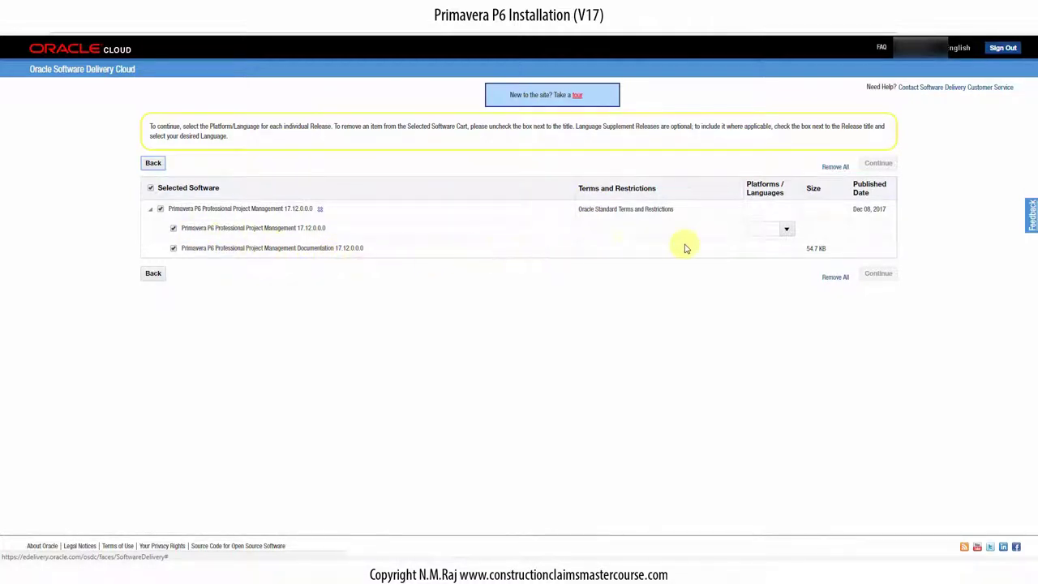
left_click(786, 230)
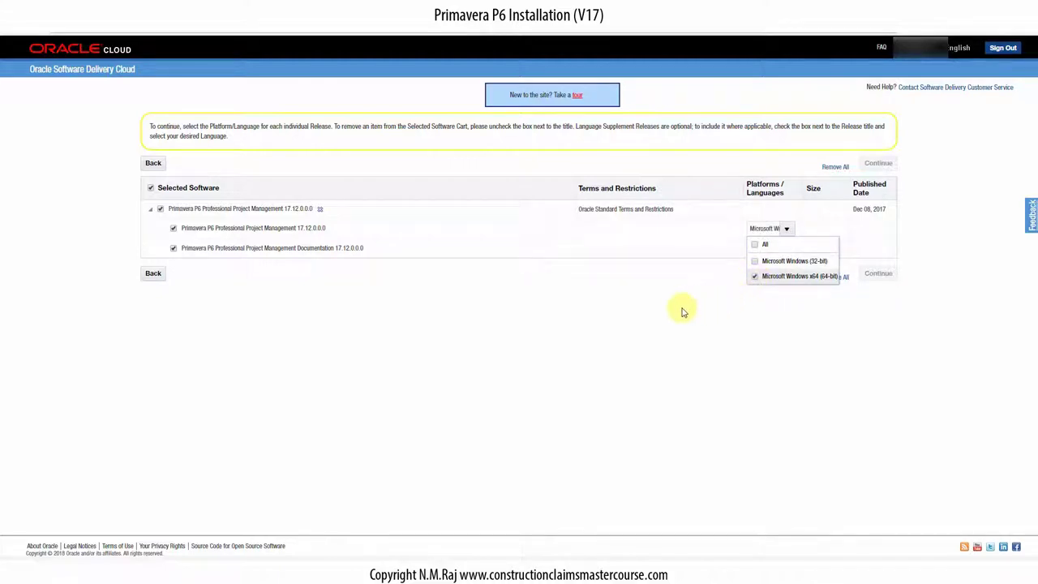
left_click(681, 307)
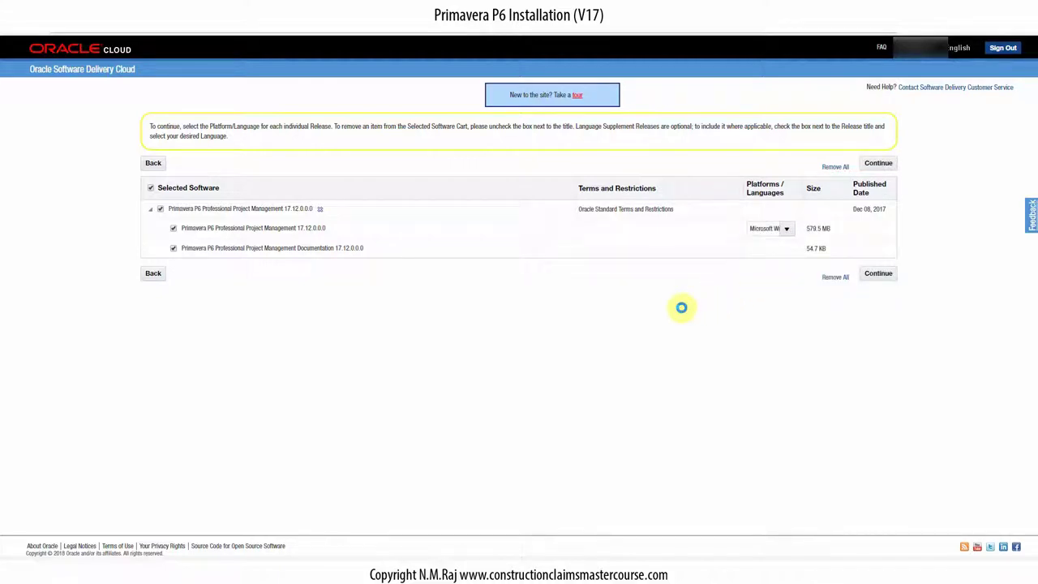
left_click(882, 167)
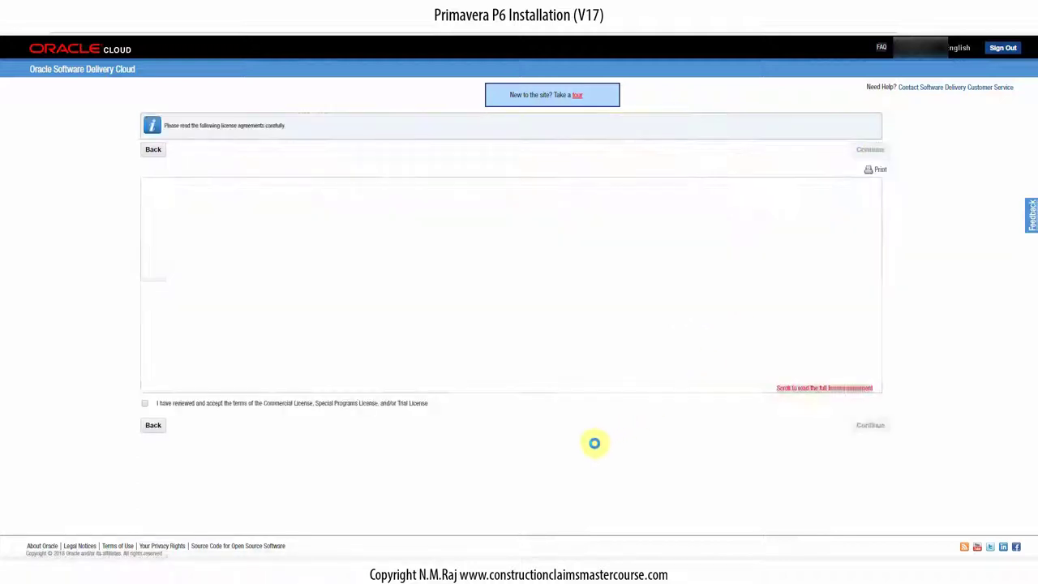
left_click(145, 404)
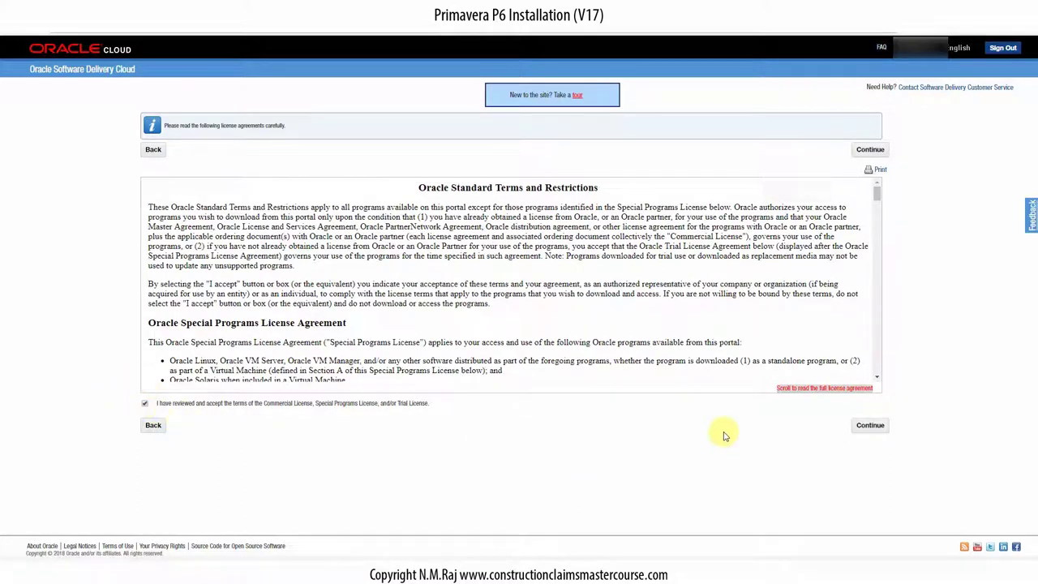
Step: Start downloading all four P6 files, dismissing the feedback and survey pop-ups
left_click(870, 425)
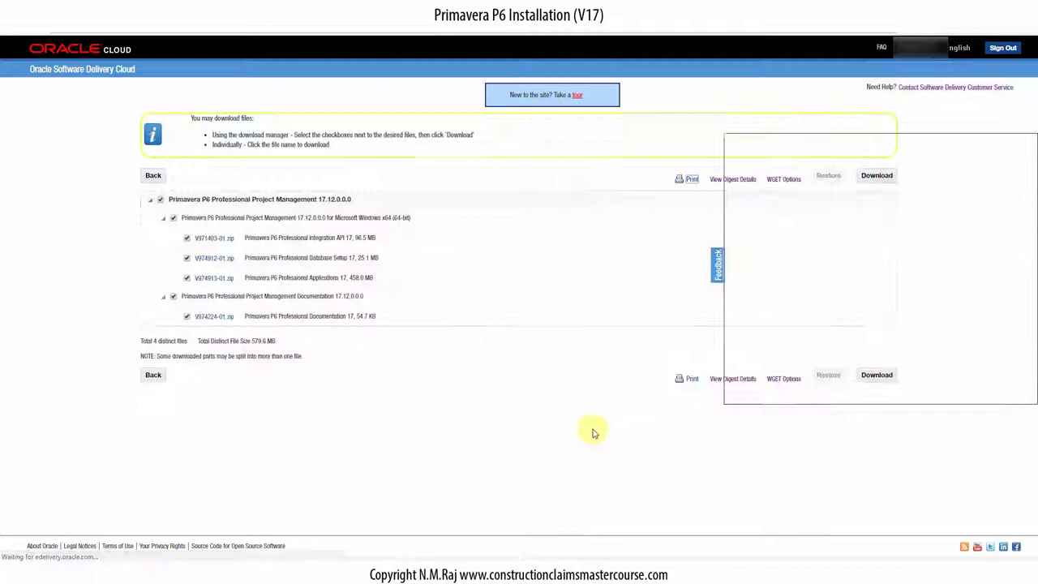
left_click(700, 249)
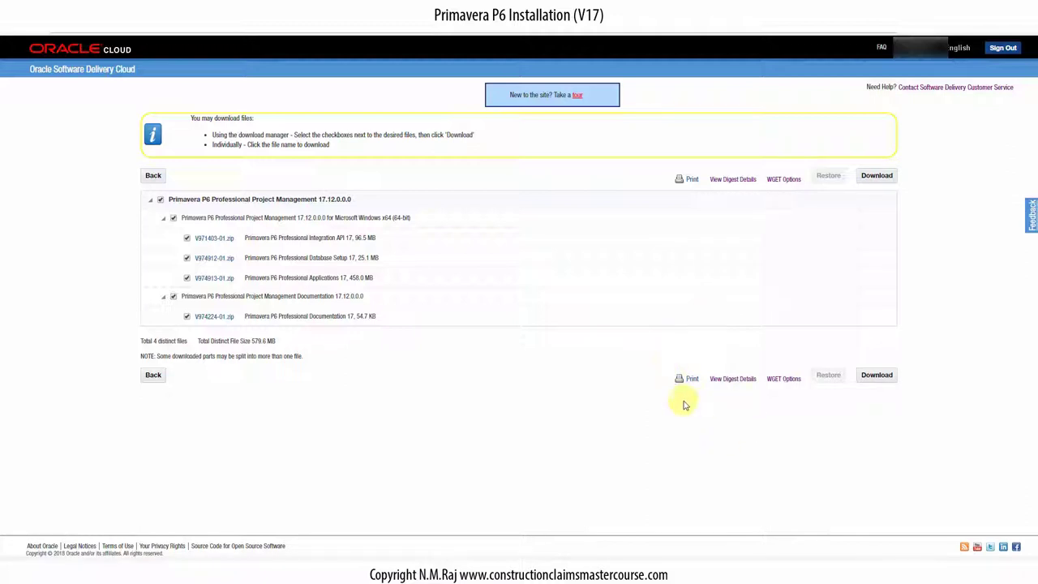
left_click(883, 376)
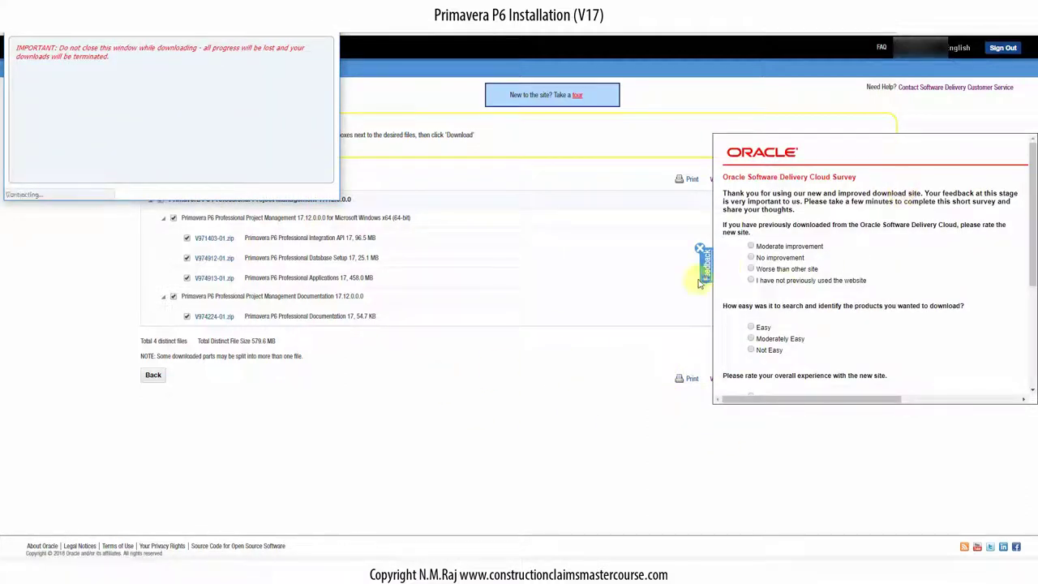
left_click(699, 248)
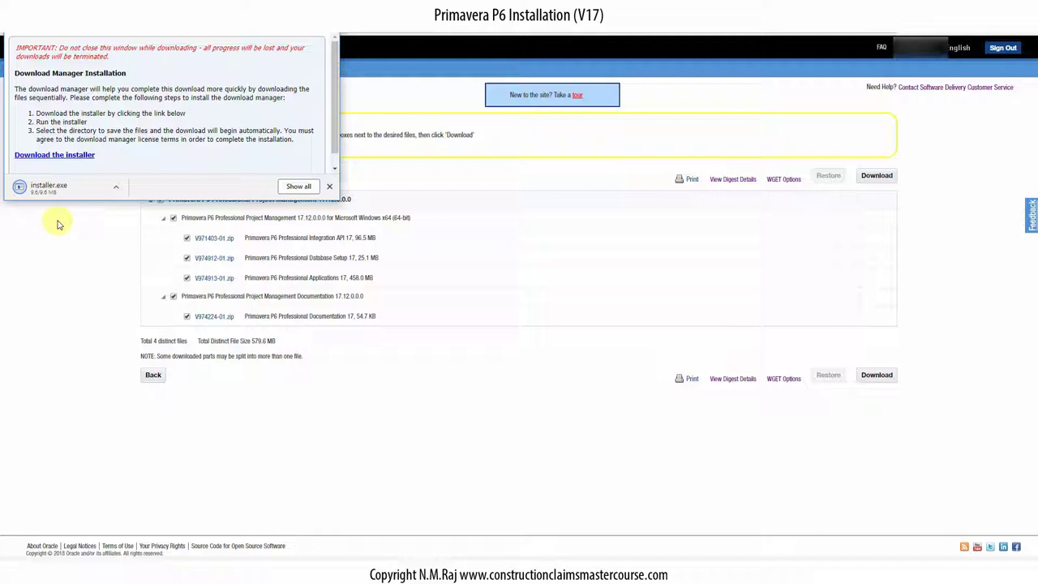
Step: Install the Akamai NetSession download manager so the downloads complete
left_click(48, 186)
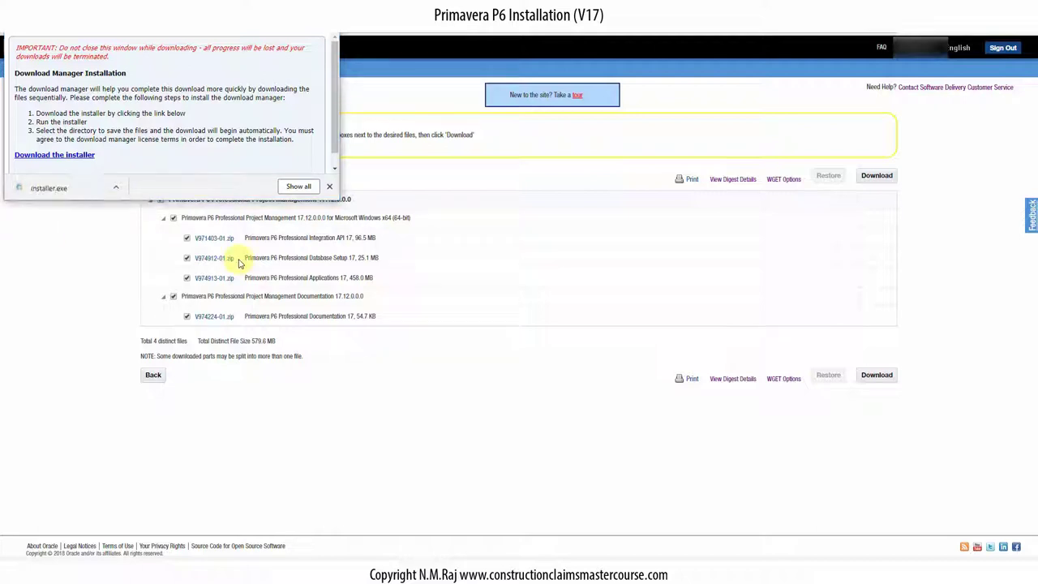
left_click(626, 379)
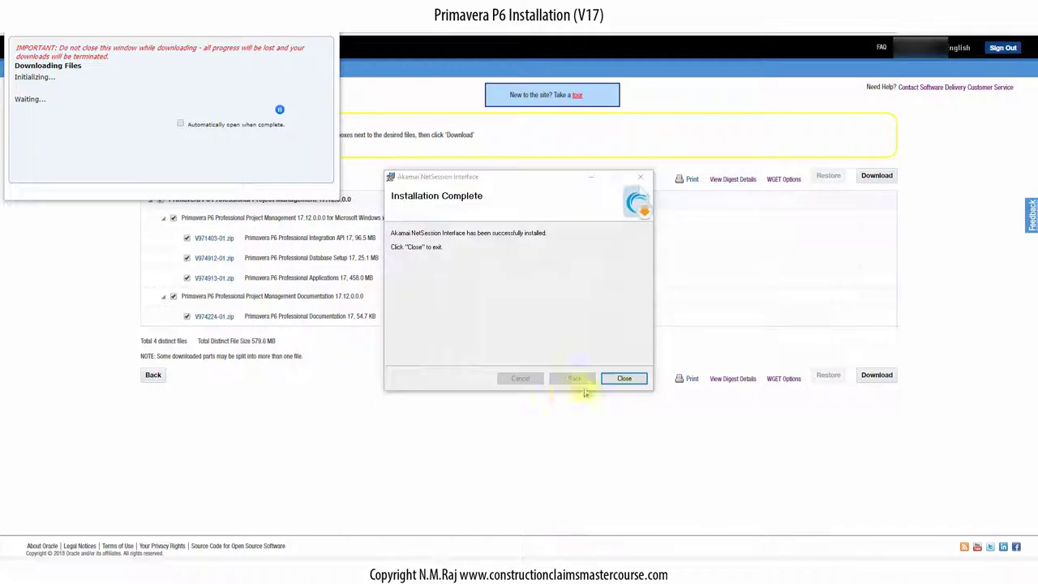
left_click(623, 378)
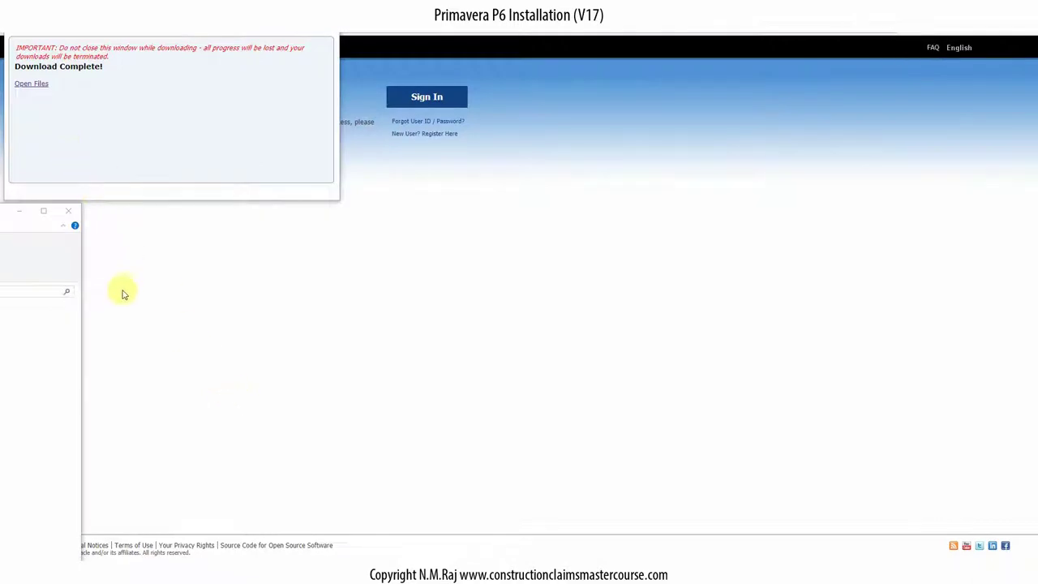
Step: Extract the four P6 zip archives in place and open the P6_Pro_R1712 folder
left_click_drag(6, 218, 557, 196)
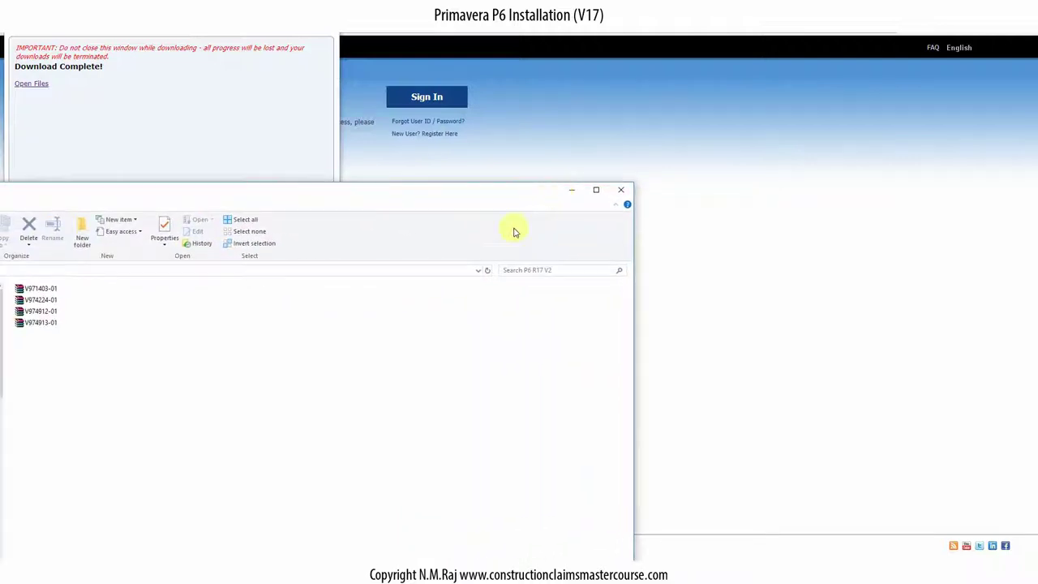
left_click_drag(106, 344, 41, 288)
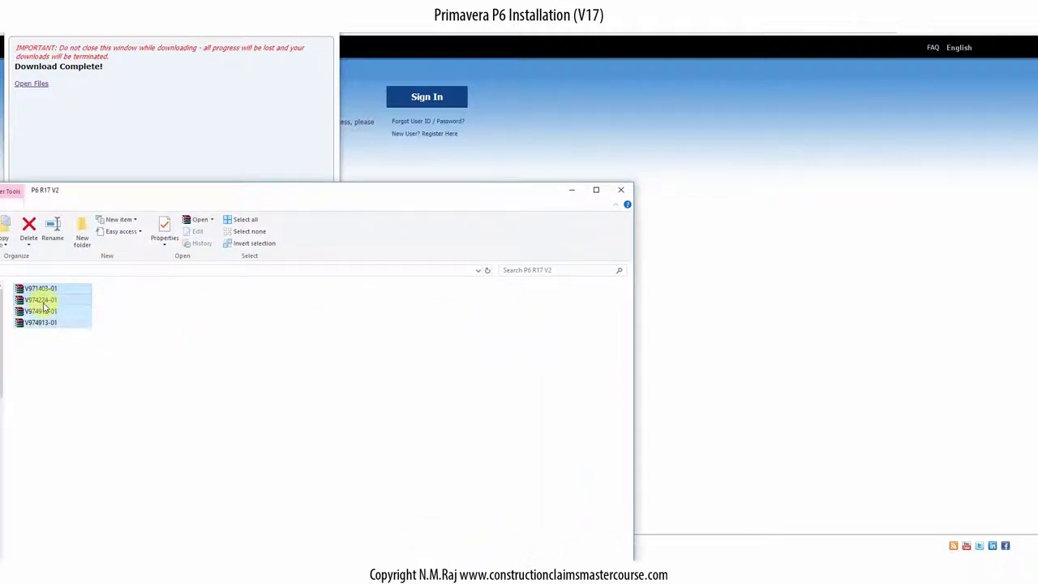
right_click(42, 299)
left_click(113, 97)
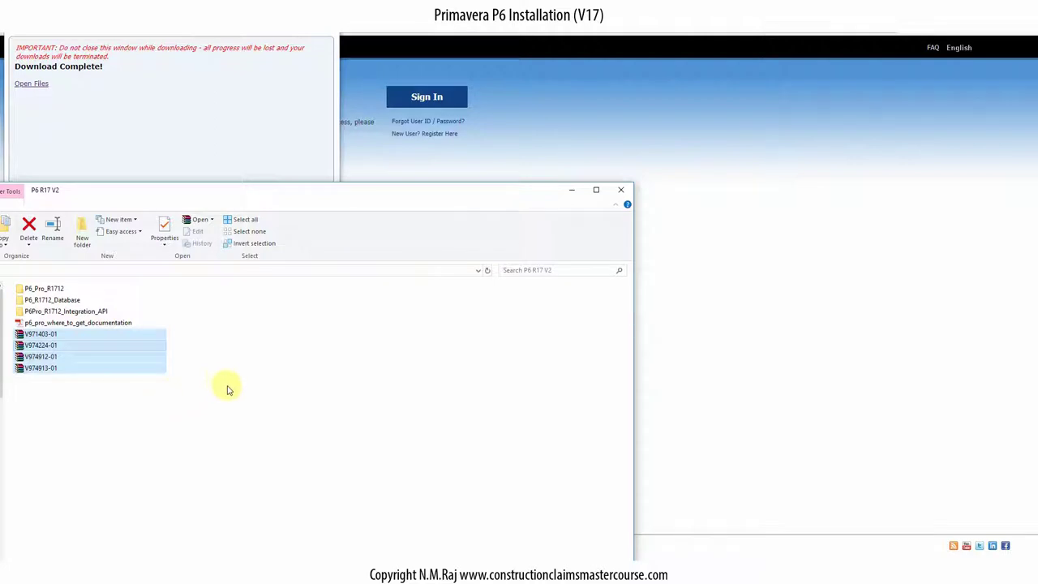
double_click(47, 290)
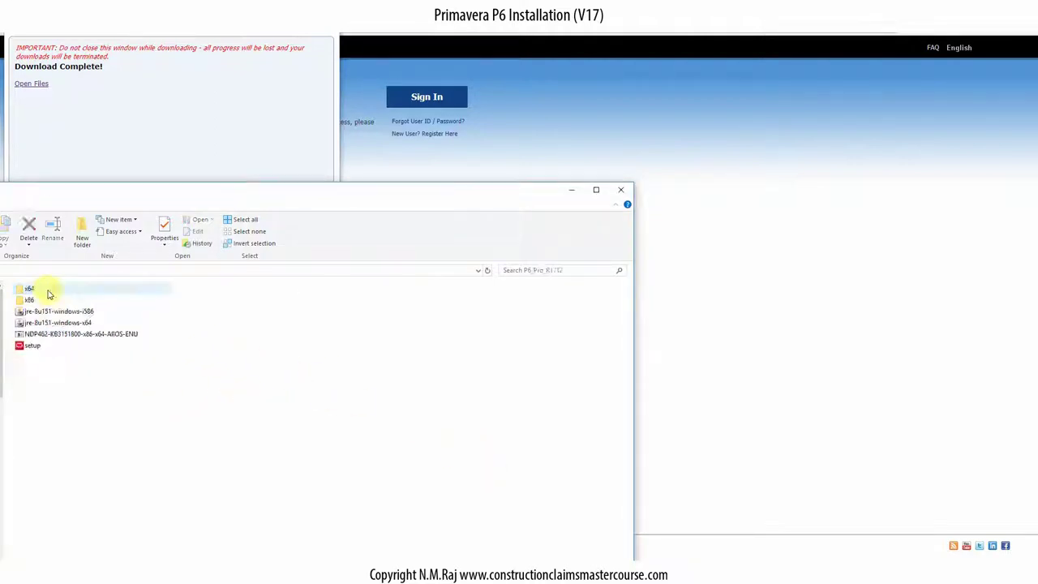
Step: Run P6 Professional setup and choose the Advanced installation type
double_click(34, 347)
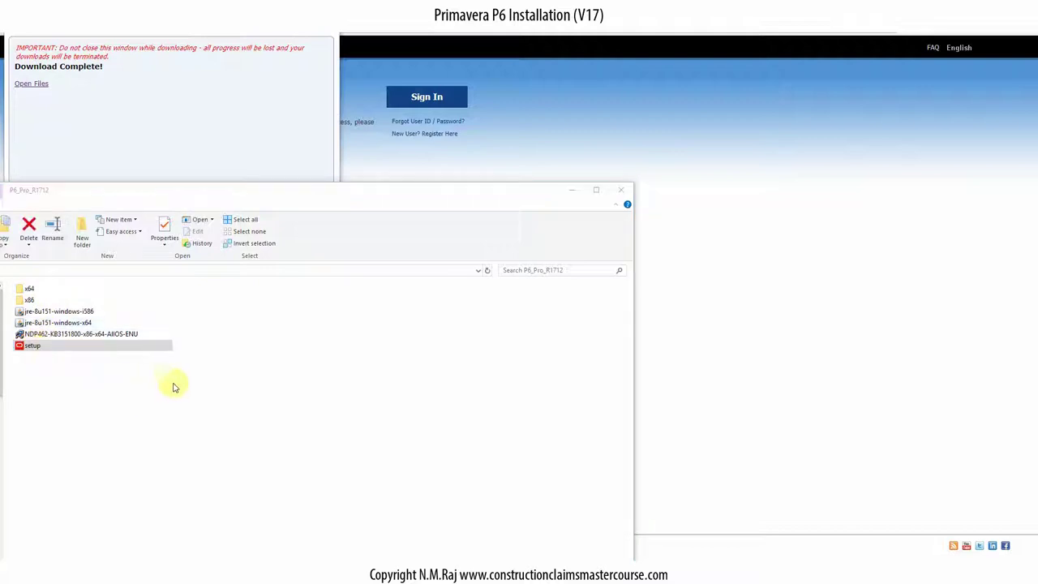
left_click(63, 135)
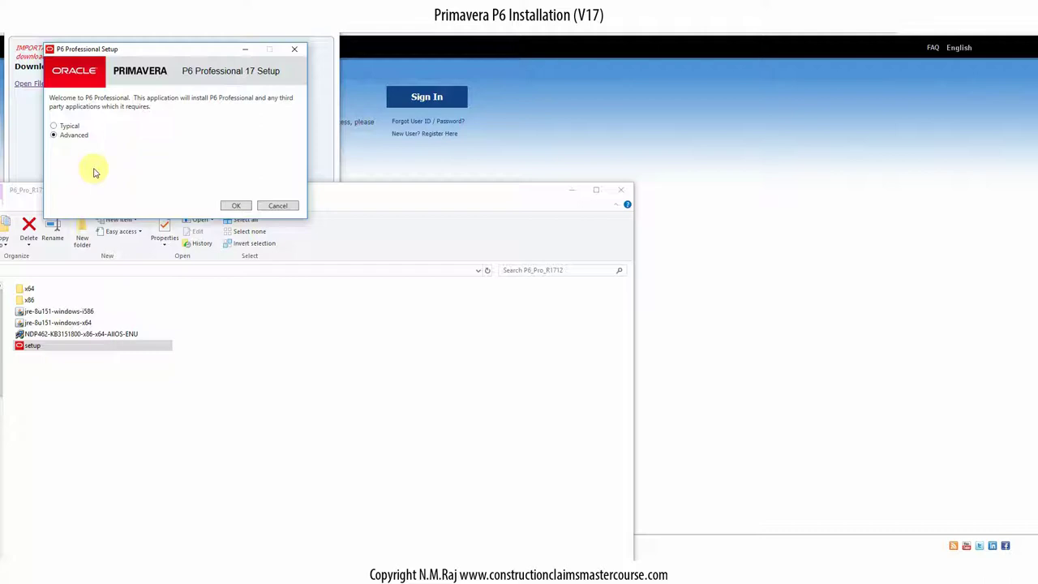
left_click(235, 205)
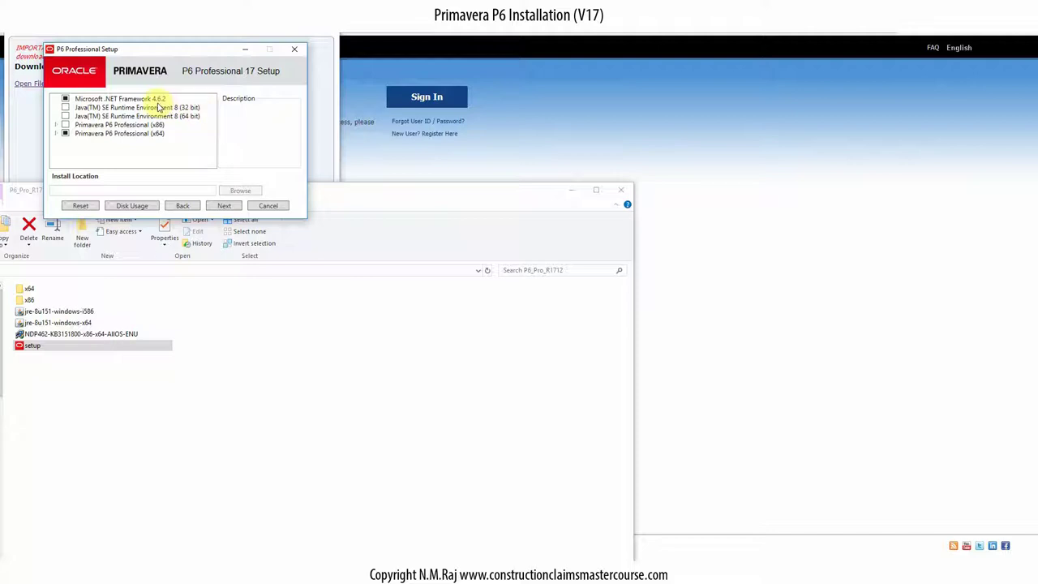
Step: Include Java 64 bit, Administration Configuration and Job Service in the install
left_click(65, 115)
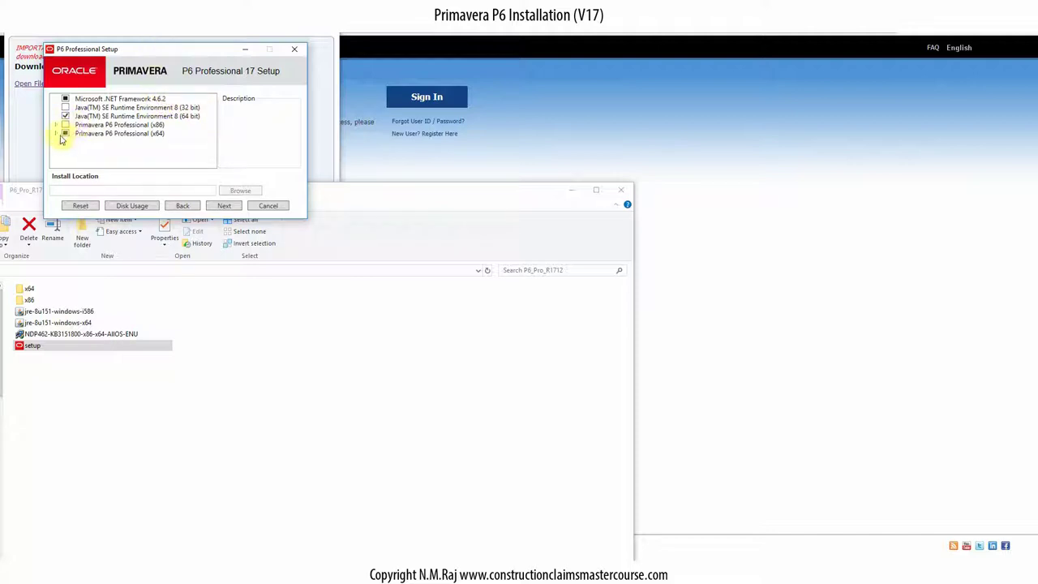
left_click(56, 134)
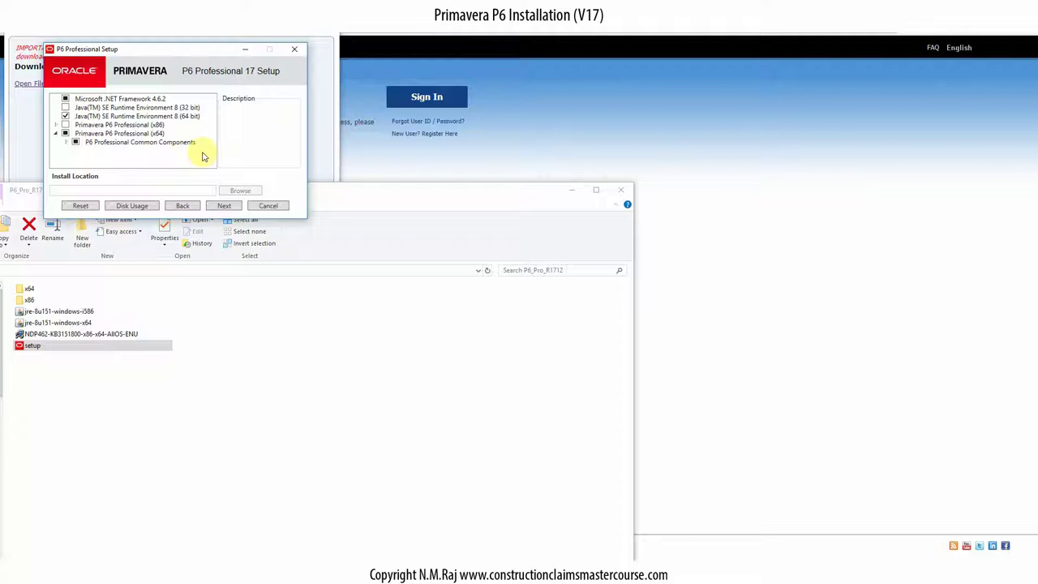
left_click(66, 142)
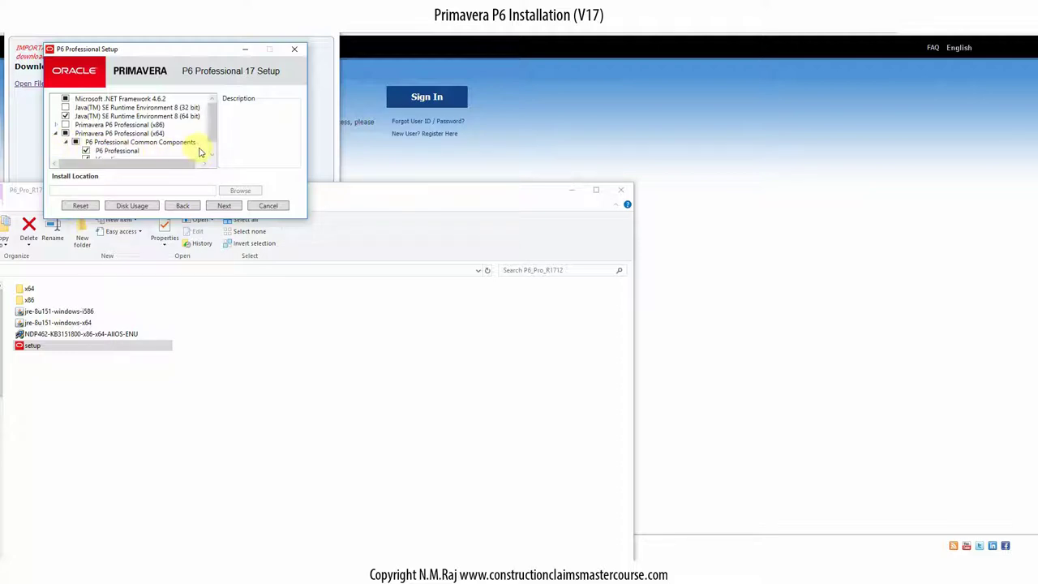
scroll(200, 151, "down", 1)
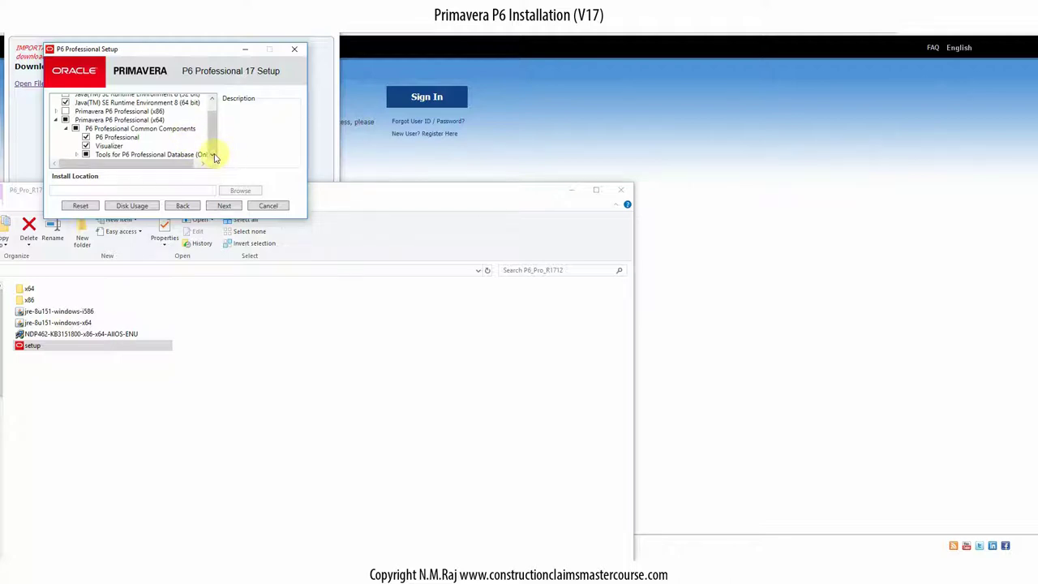
left_click(76, 154)
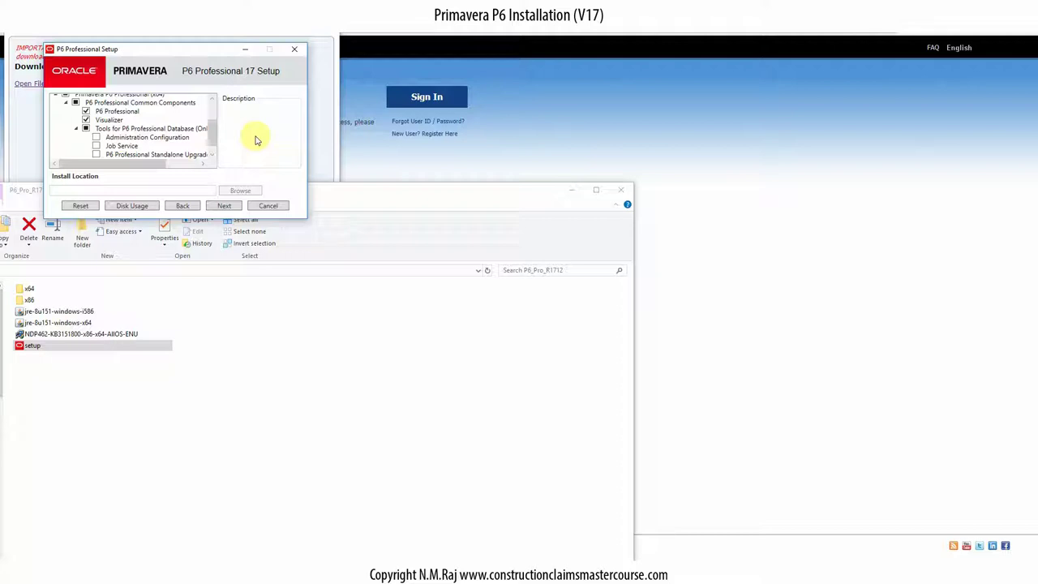
scroll(212, 132, "down", 1)
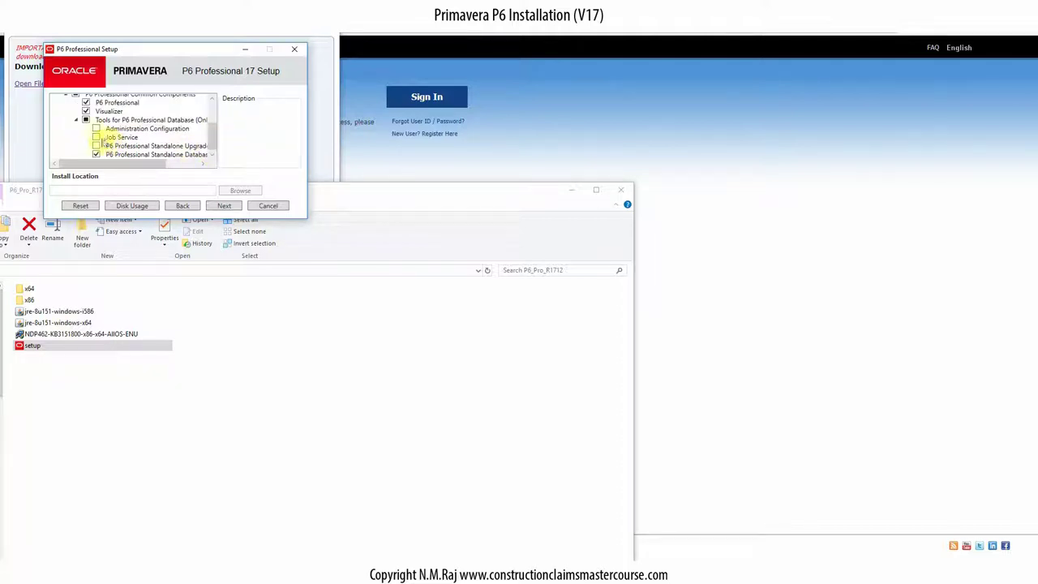
left_click(95, 128)
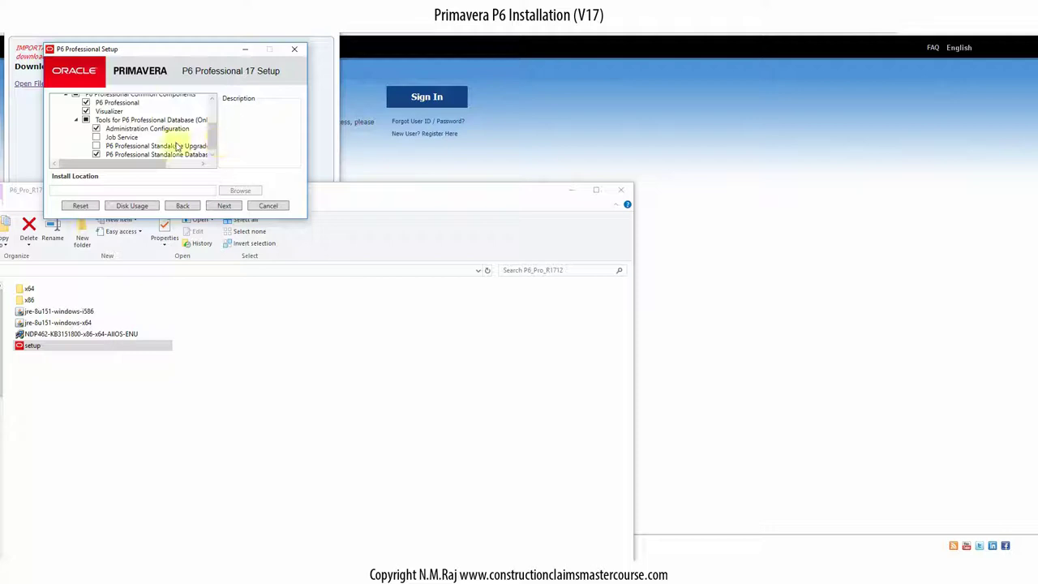
left_click(95, 136)
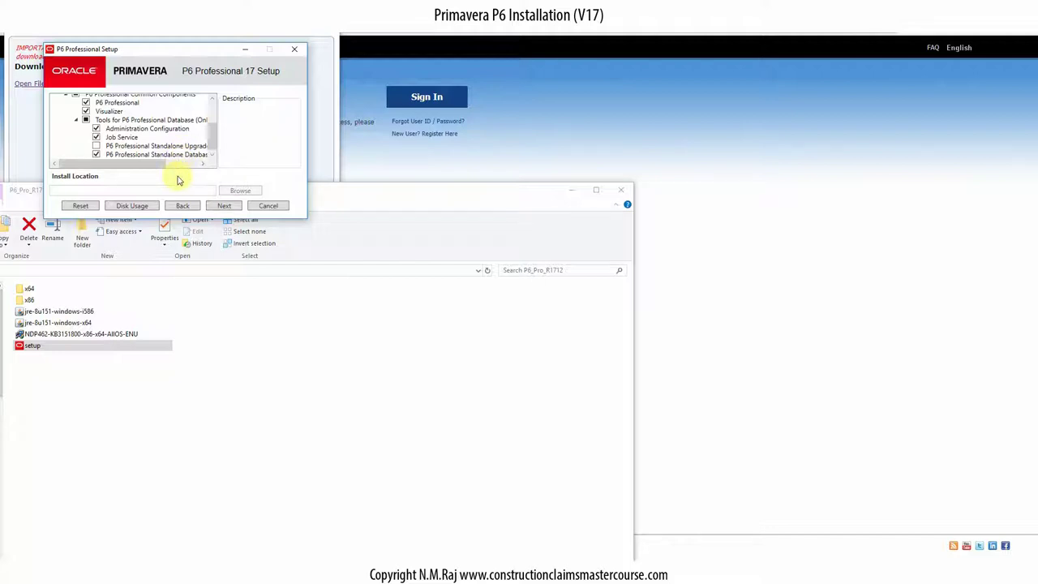
left_click(226, 206)
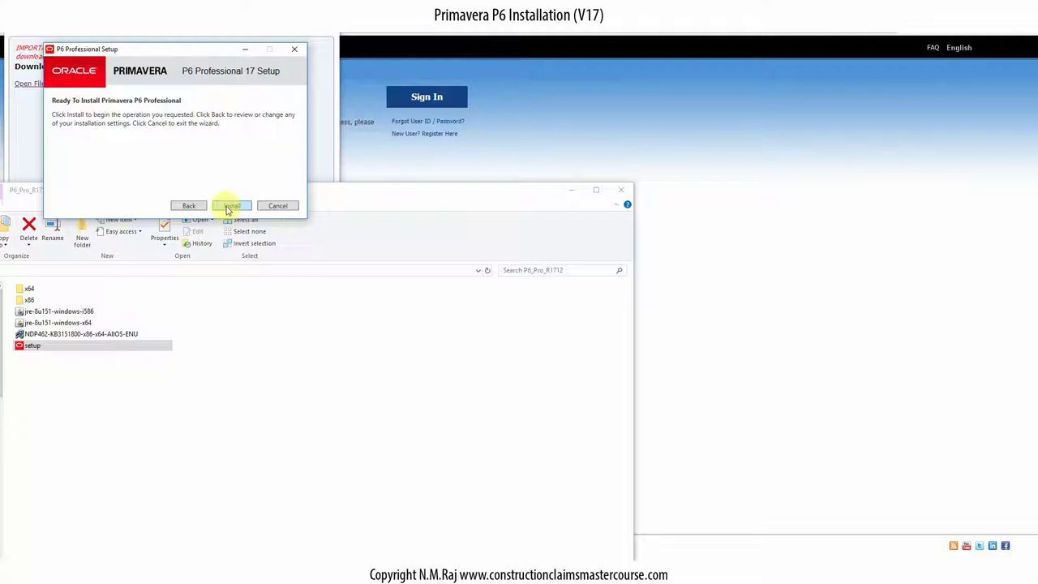
Step: Install P6 Professional and proceed to Run Database Configuration after success
left_click(230, 206)
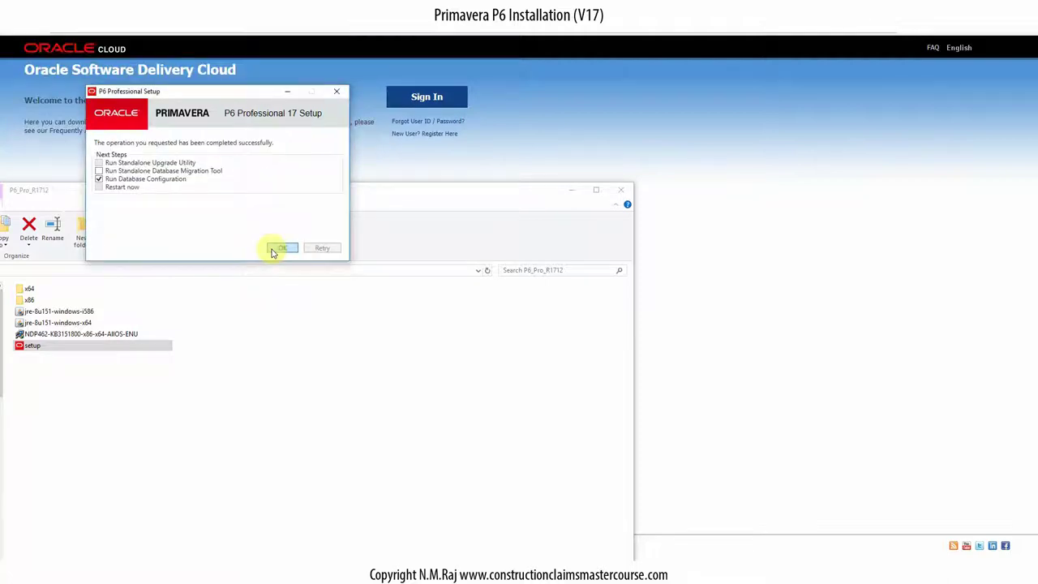
left_click(275, 248)
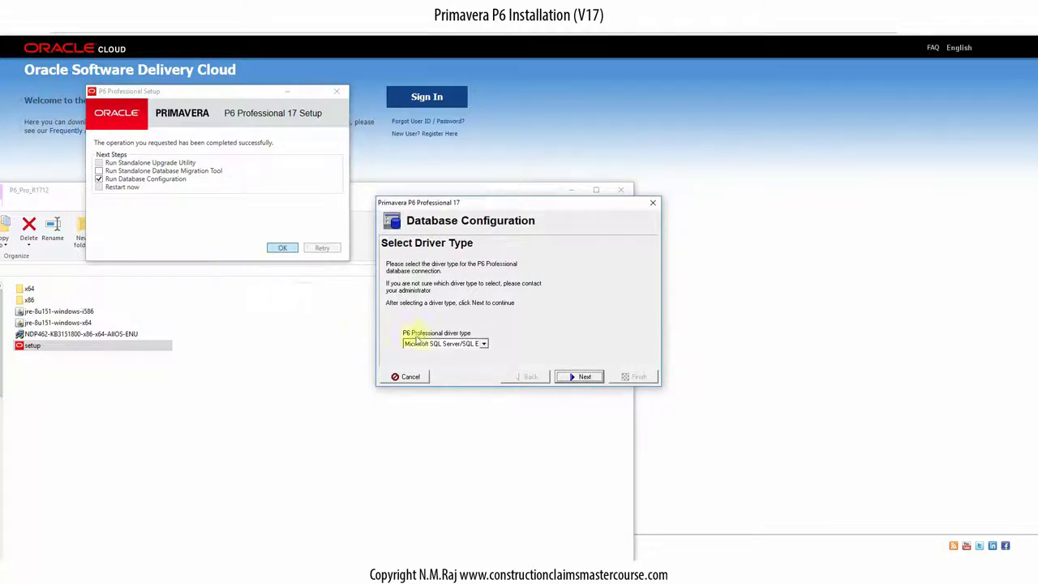
Step: Pick the P6 Pro Standalone (SQLite) driver and opt to add a new standalone database
left_click(448, 344)
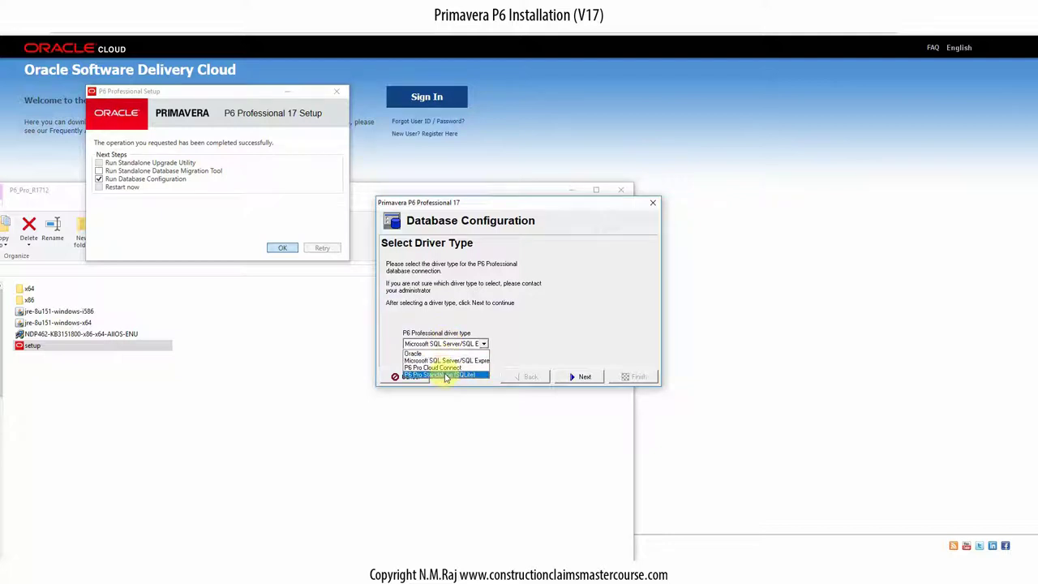
left_click(439, 375)
left_click(587, 377)
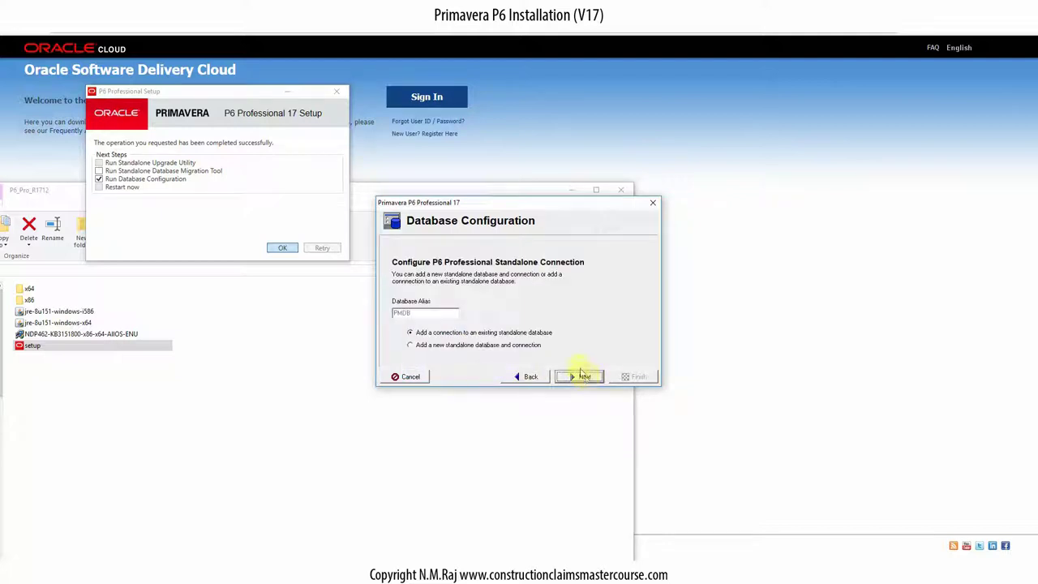
left_click(453, 349)
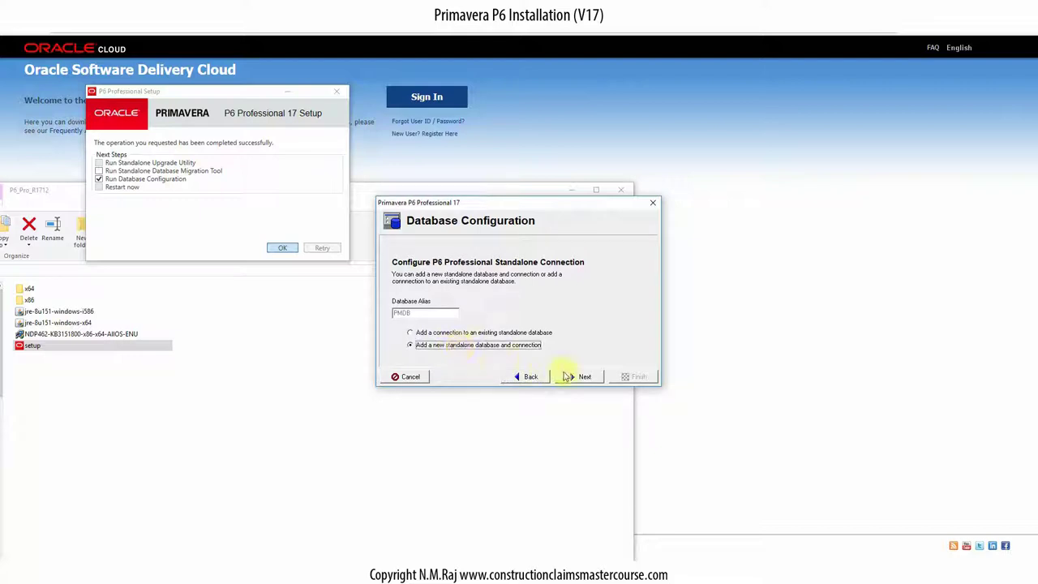
left_click(576, 377)
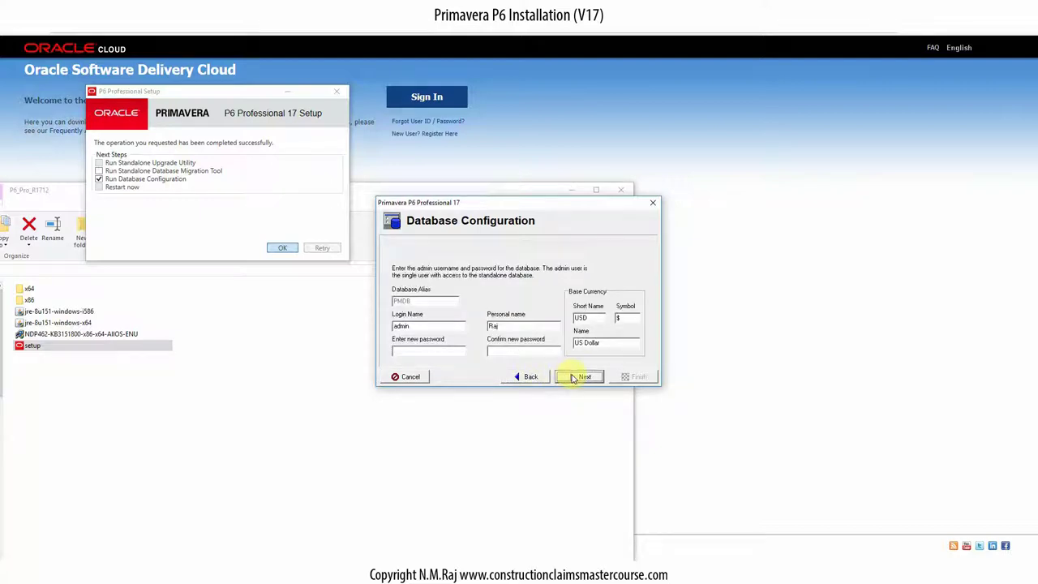
Step: Set and confirm the admin password, keep Load Sample Data, and create the database
left_click(447, 352)
left_click(515, 349)
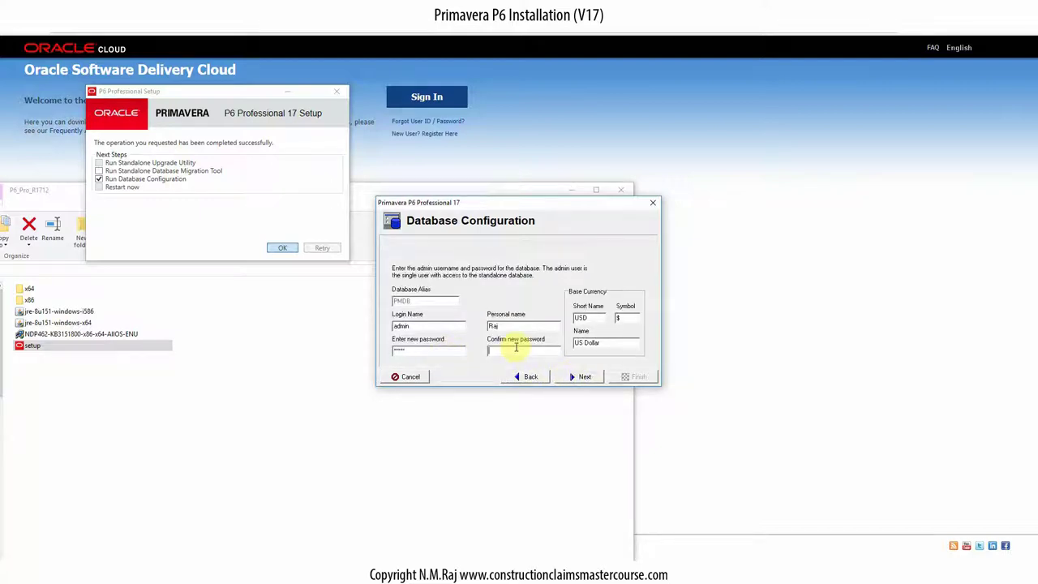
left_click(581, 378)
left_click(584, 377)
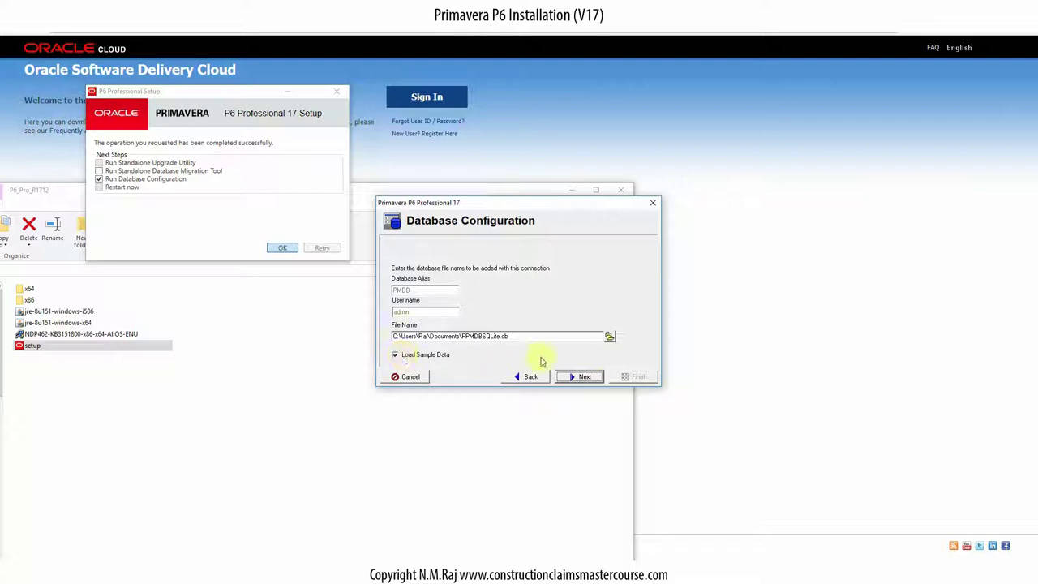
left_click(568, 378)
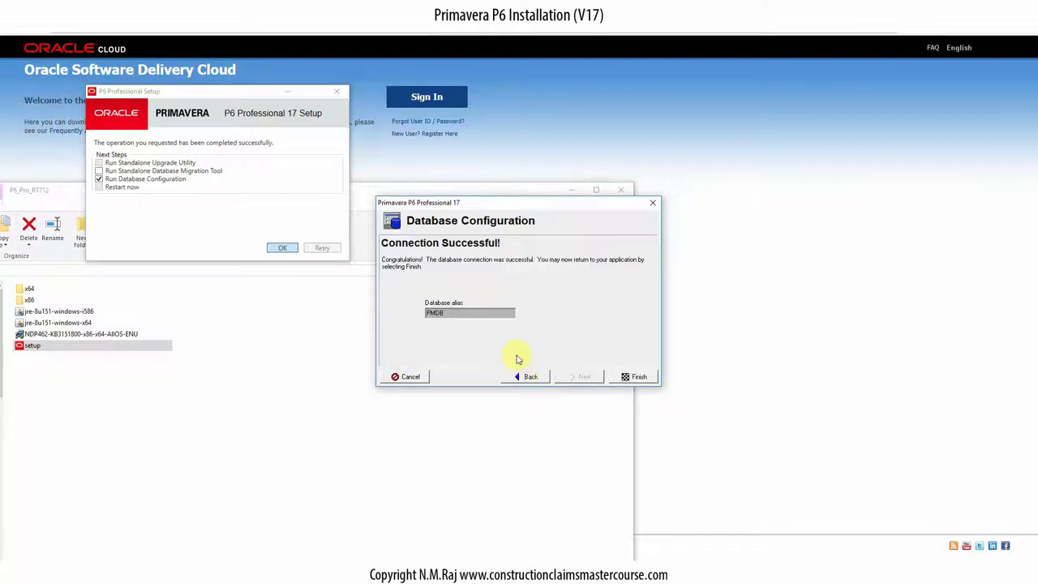
left_click(628, 377)
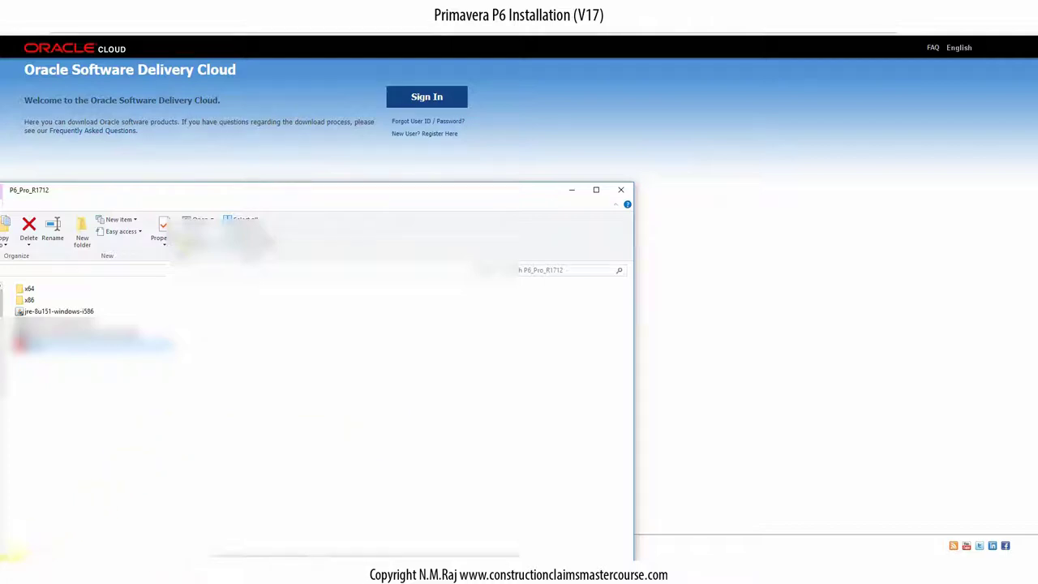
Step: Launch P6 Professional 17 (x64) from Start, log in, and dismiss the industry warning
left_click(8, 558)
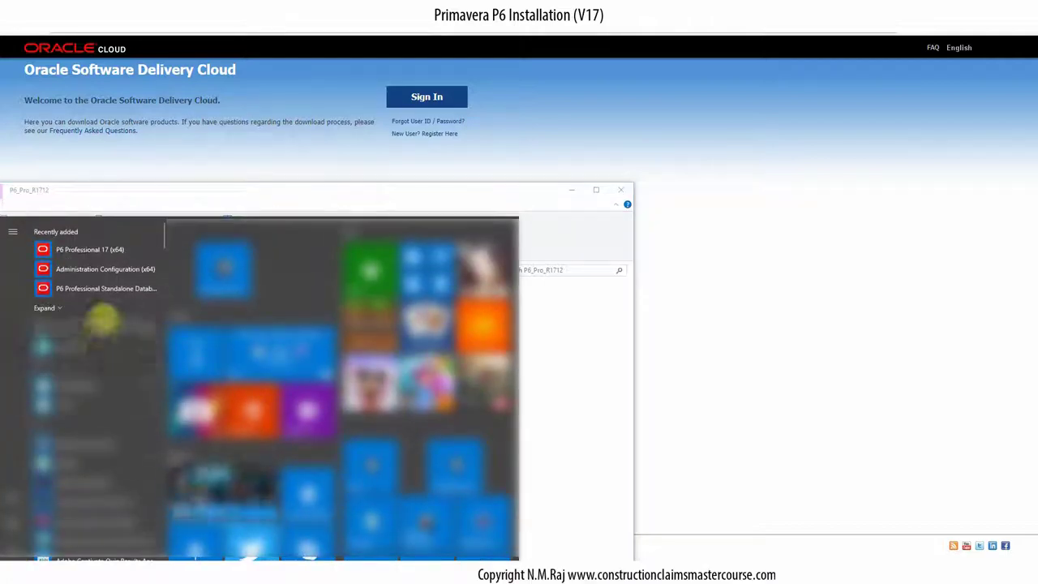
left_click(90, 250)
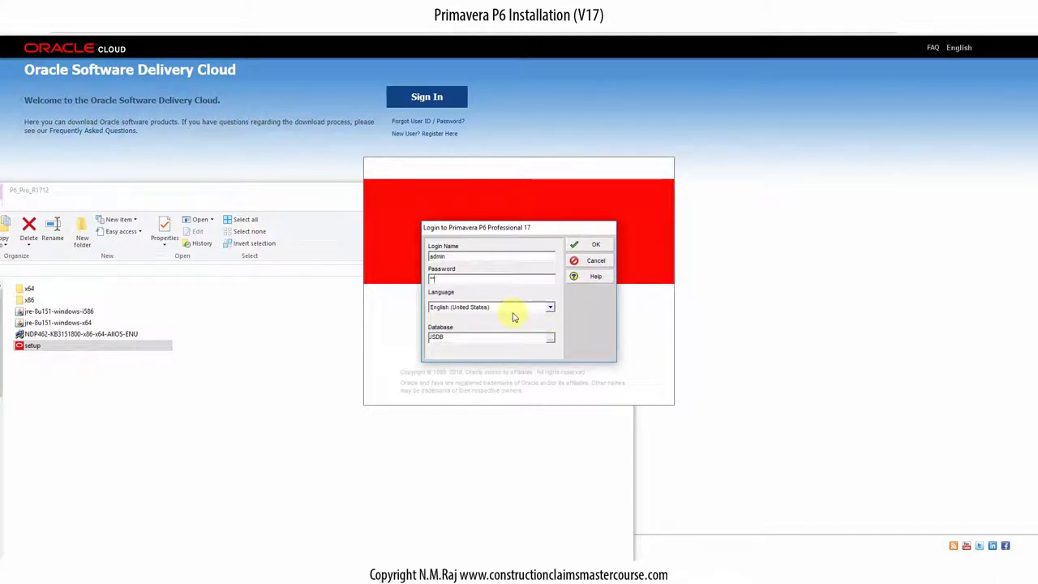
left_click(590, 243)
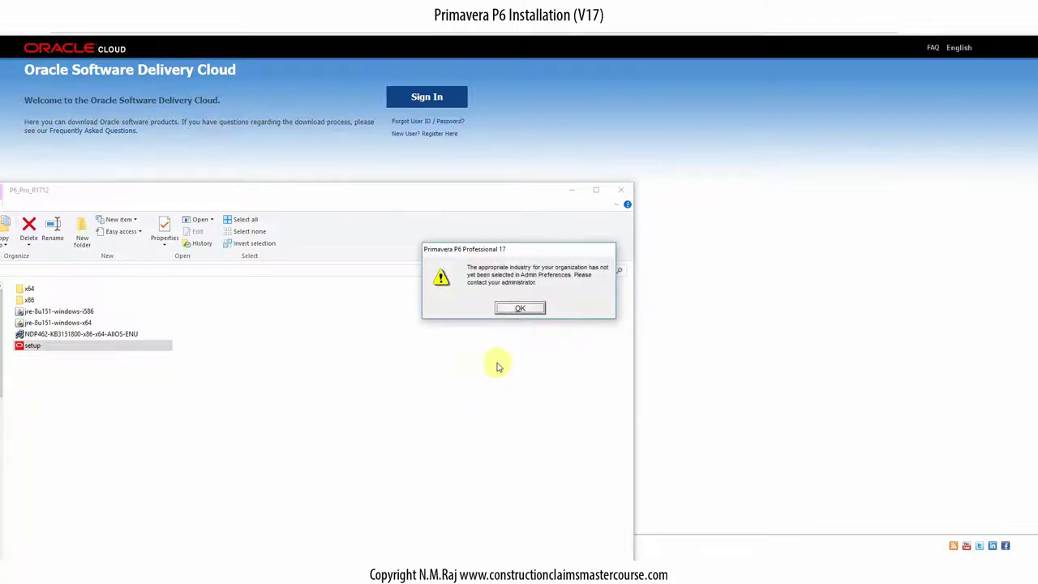
left_click(519, 311)
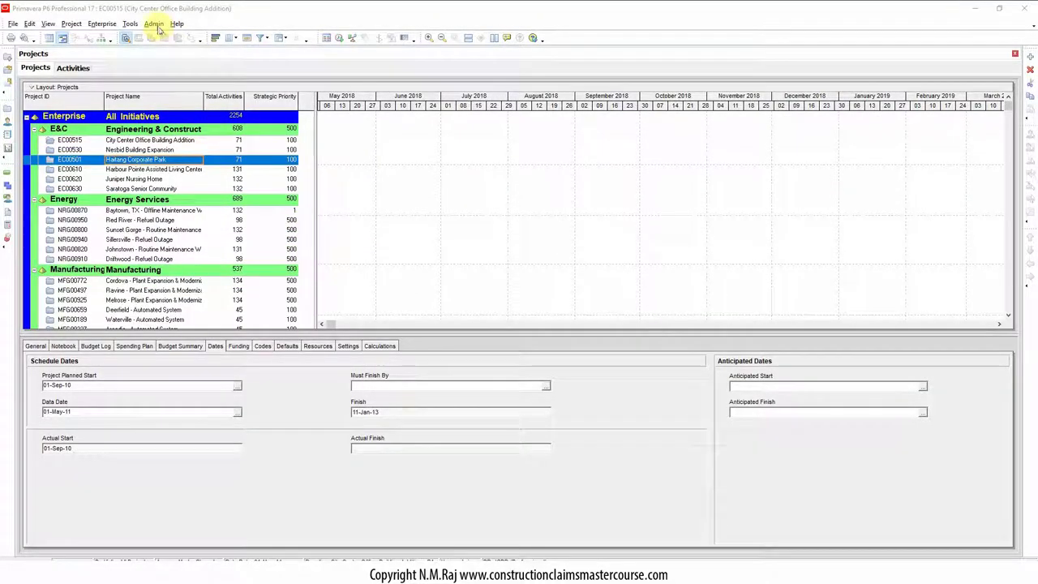
Step: On the Admin Preferences Industry tab, select Engineering and Construction
left_click(153, 23)
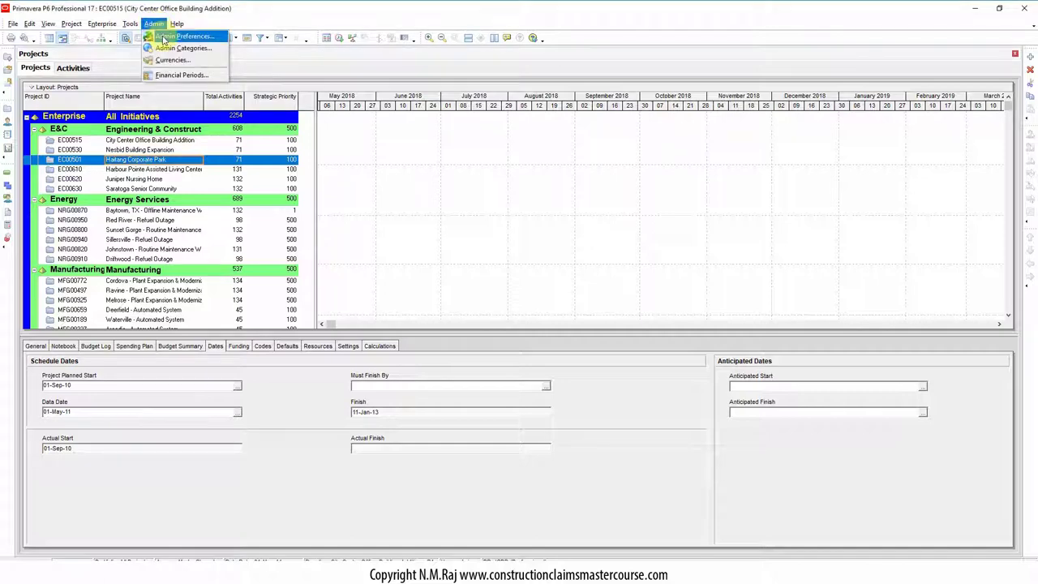
left_click(163, 38)
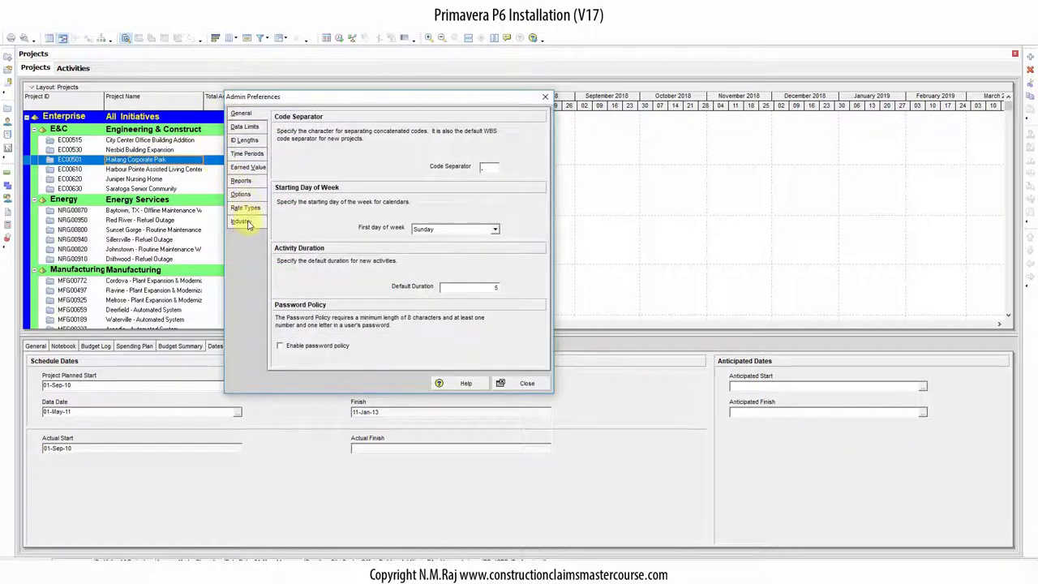
left_click(243, 222)
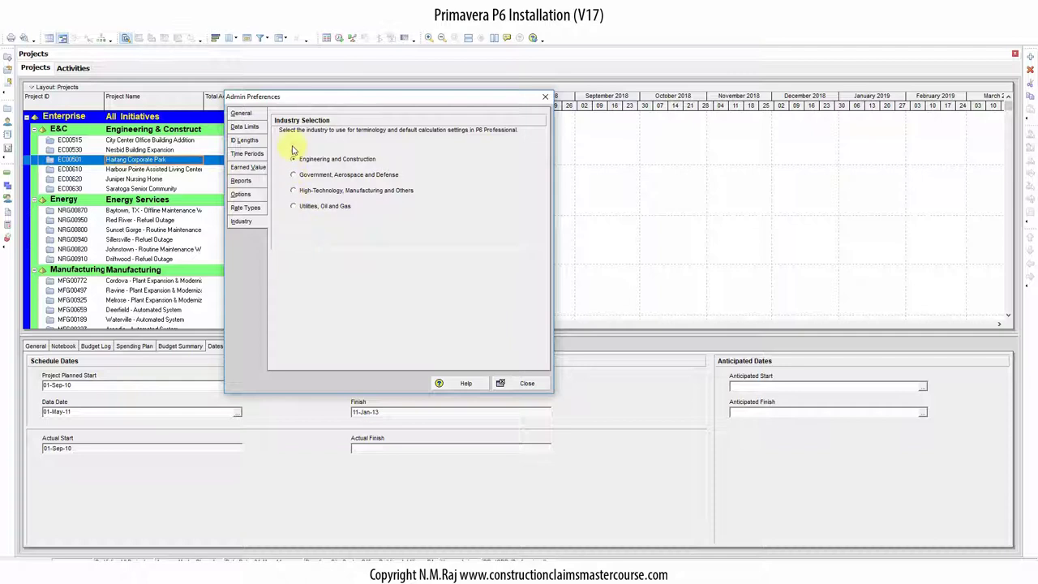
left_click(294, 174)
left_click(293, 191)
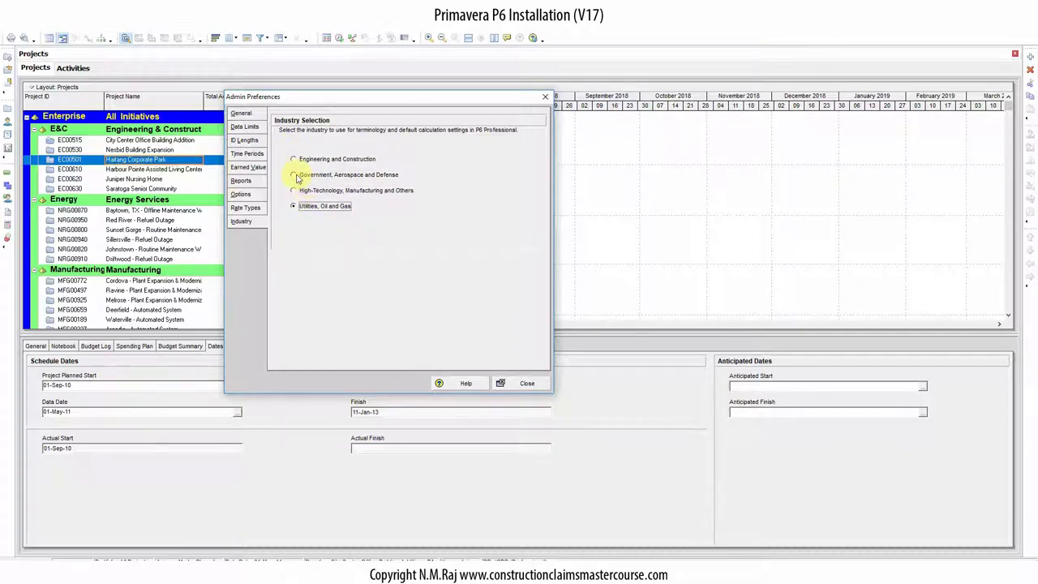
left_click(294, 161)
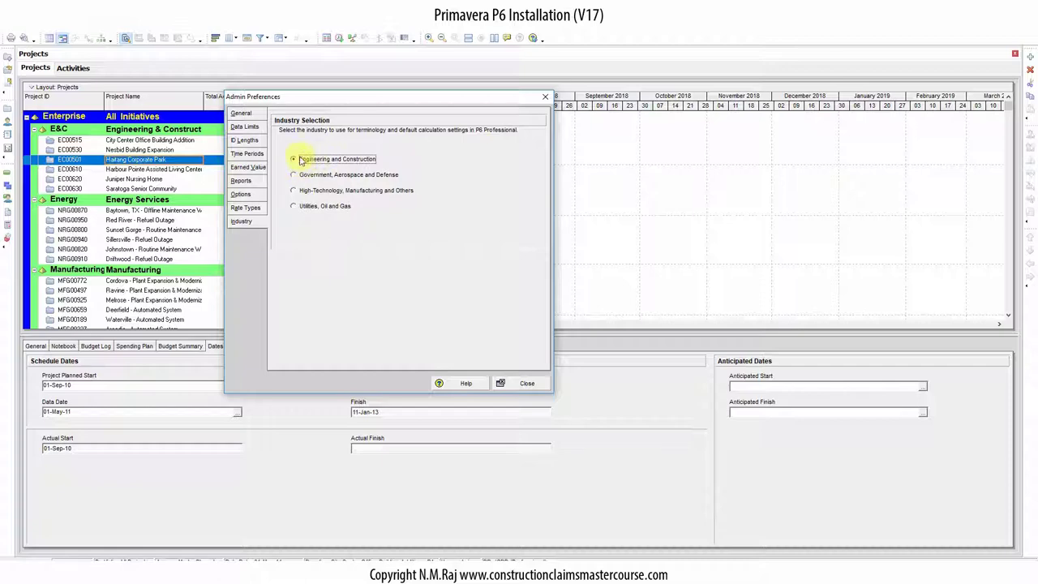